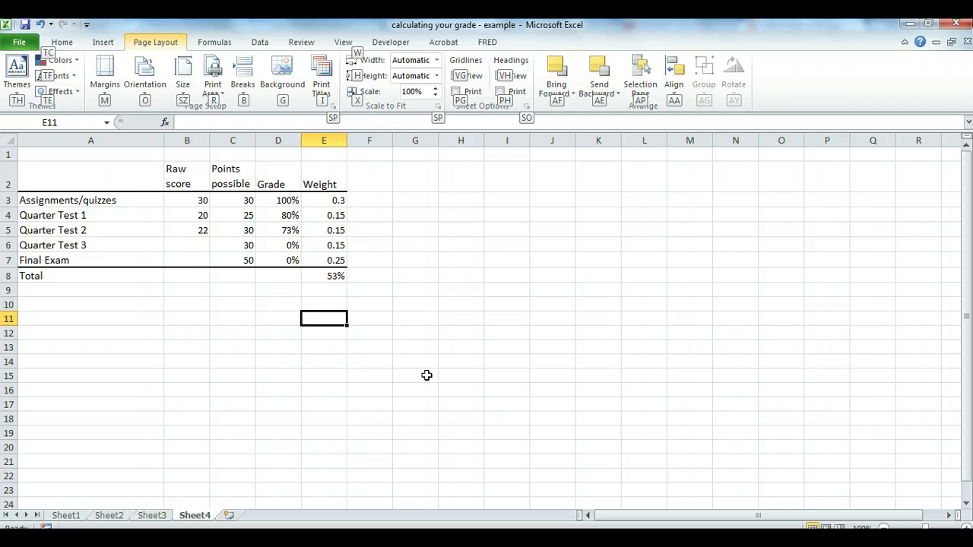
Step: Review the grade table, comparing the assignments raw score of 30 with its 30 points possible
{"action": "key", "text": "alt"}
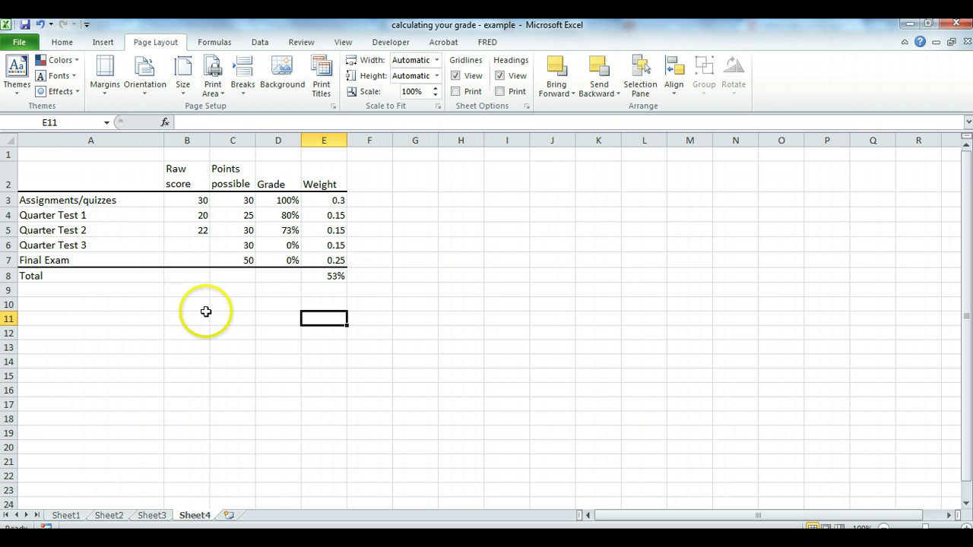
{"action": "left_click_drag", "start_coordinate": [152, 156], "coordinate": [339, 296]}
{"action": "left_click", "coordinate": [229, 331]}
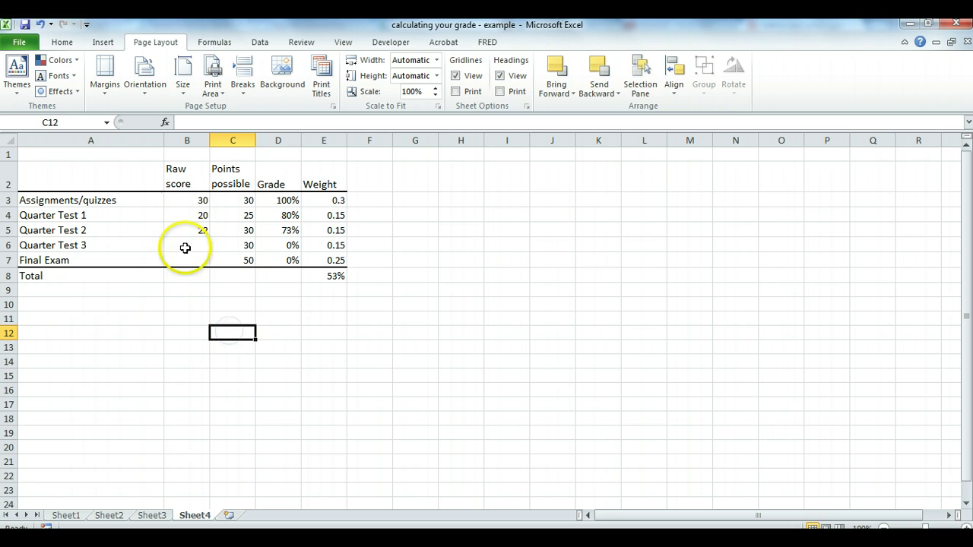
{"action": "left_click", "coordinate": [188, 202]}
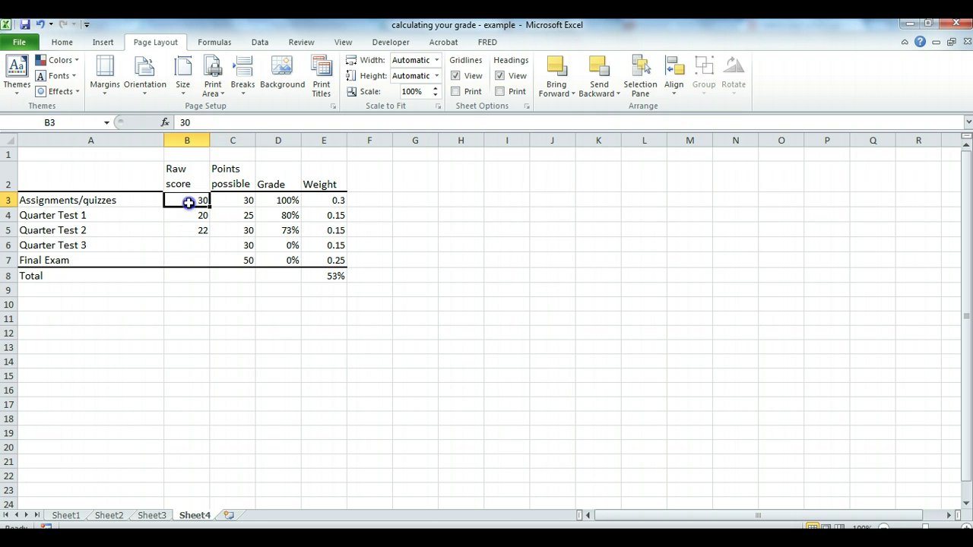
{"action": "left_click", "coordinate": [145, 201]}
{"action": "left_click", "coordinate": [199, 203]}
{"action": "left_click", "coordinate": [228, 203]}
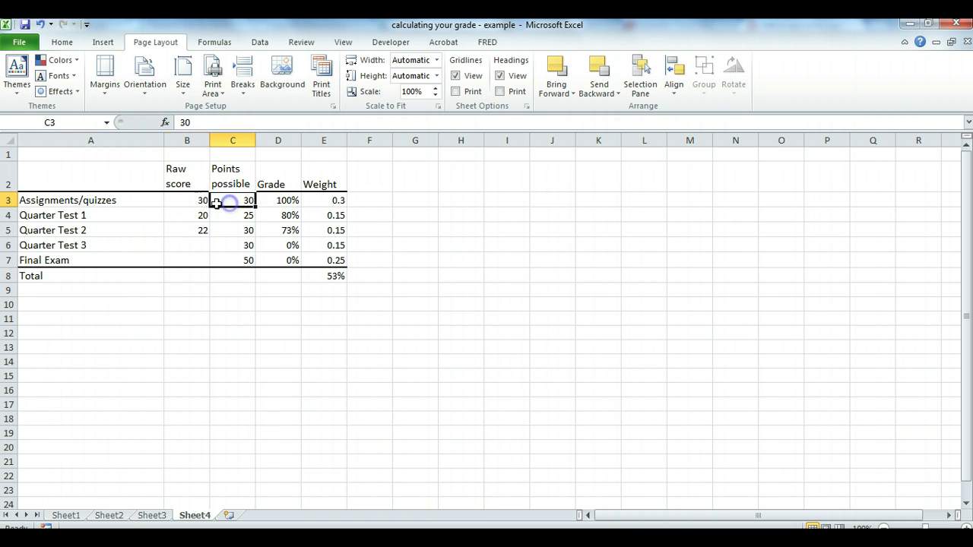
{"action": "left_click", "coordinate": [201, 200]}
{"action": "left_click", "coordinate": [224, 202]}
Step: Compare Quarter Tests 1 and 2 against points possible and inspect the SUMPRODUCT total of 53%
{"action": "left_click", "coordinate": [202, 214]}
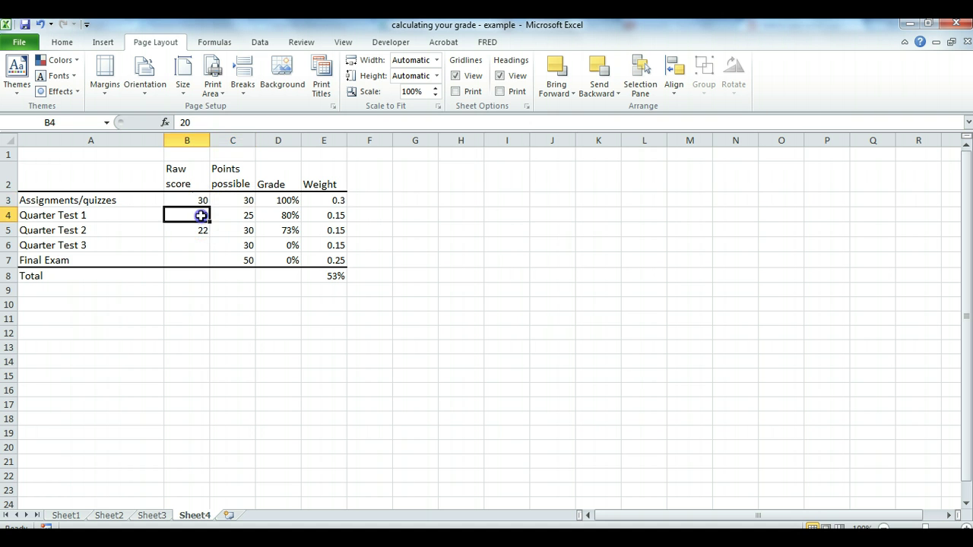
{"action": "left_click", "coordinate": [227, 215]}
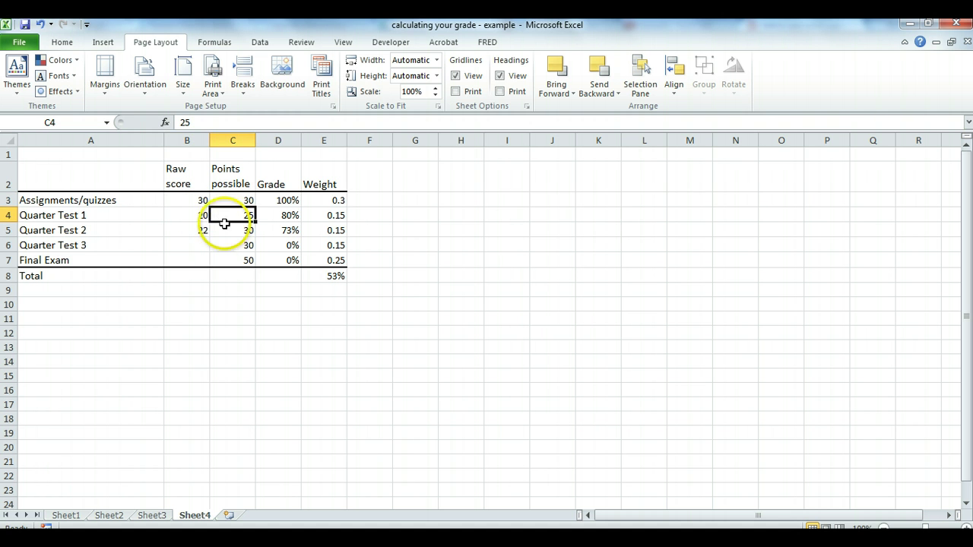
{"action": "left_click", "coordinate": [200, 226]}
{"action": "left_click", "coordinate": [228, 228]}
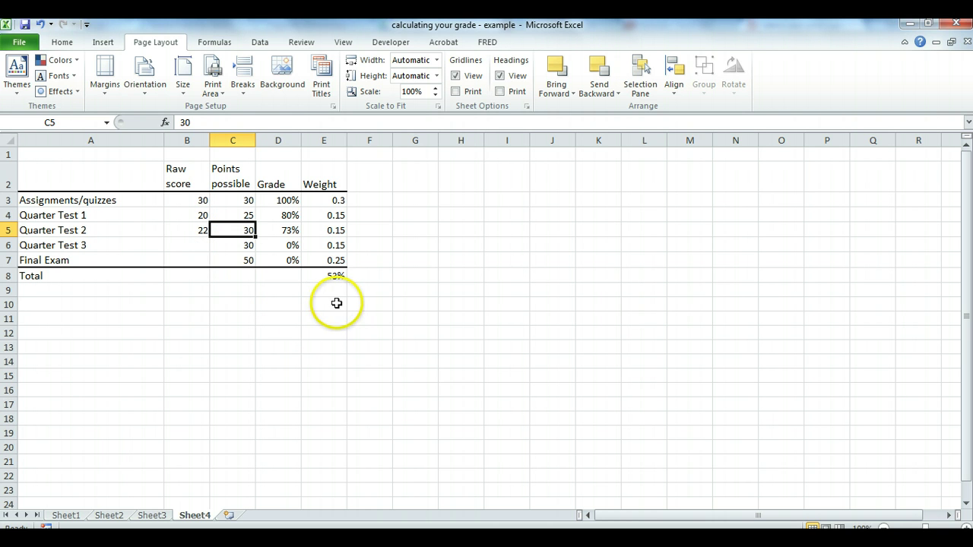
{"action": "left_click", "coordinate": [316, 278]}
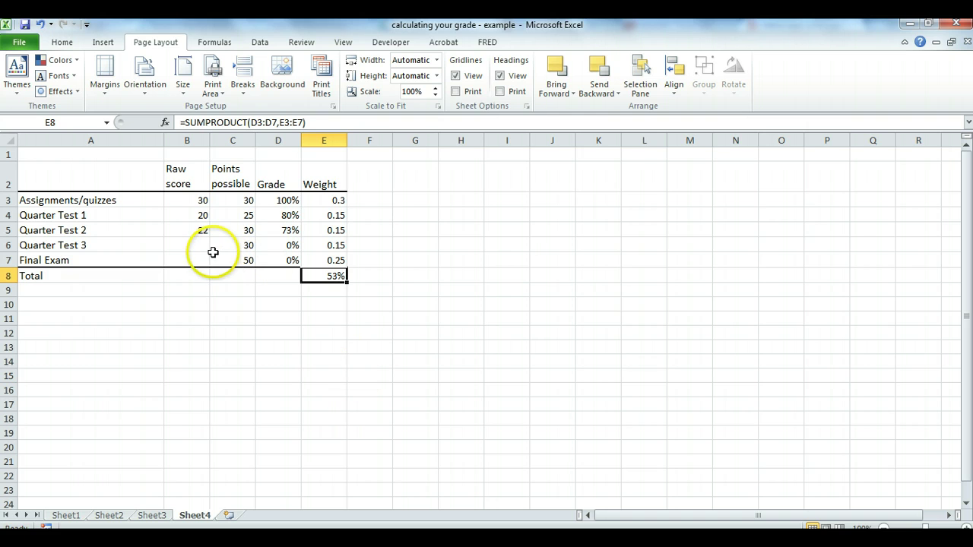
{"action": "left_click_drag", "start_coordinate": [202, 245], "coordinate": [202, 259]}
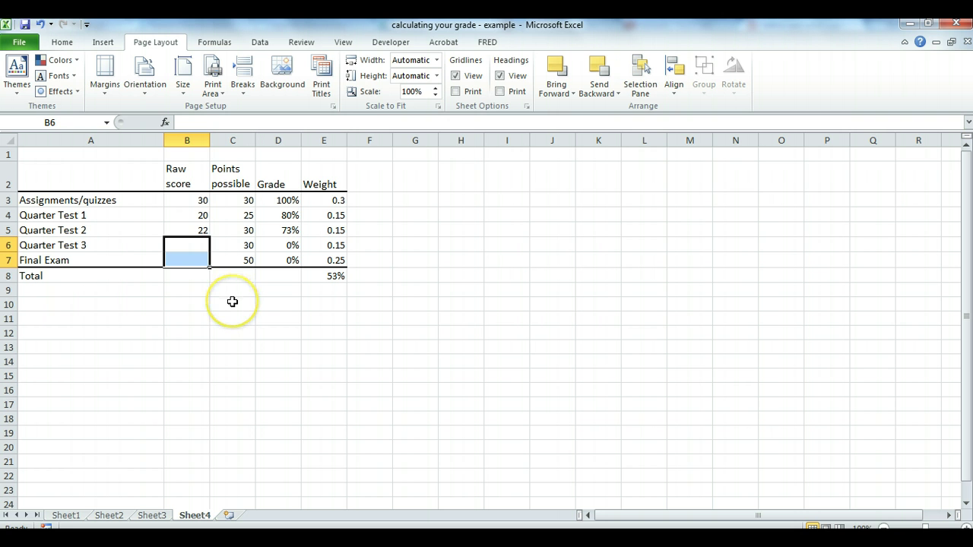
{"action": "left_click", "coordinate": [232, 302]}
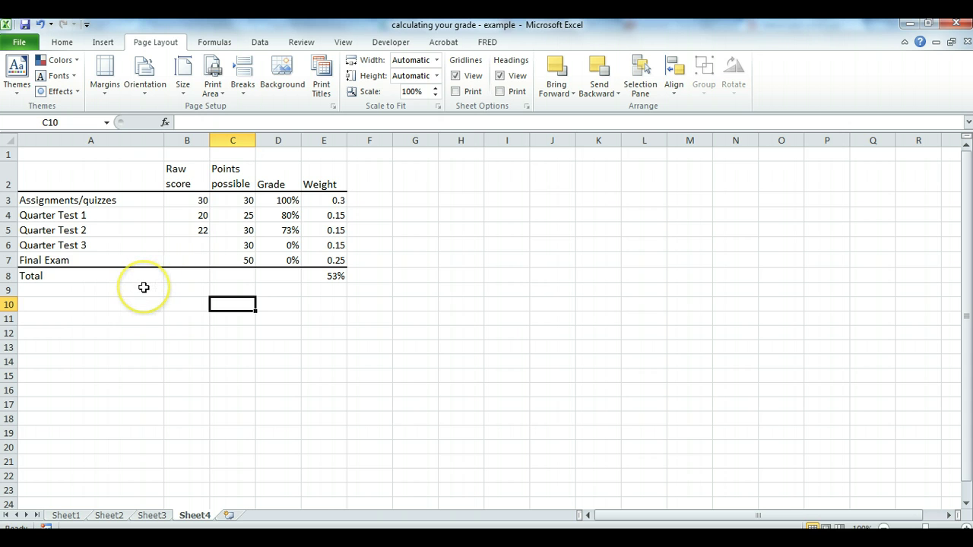
Step: Enable the Solver Add-in through the Add-Ins settings in Excel Options
{"action": "left_click", "coordinate": [19, 43]}
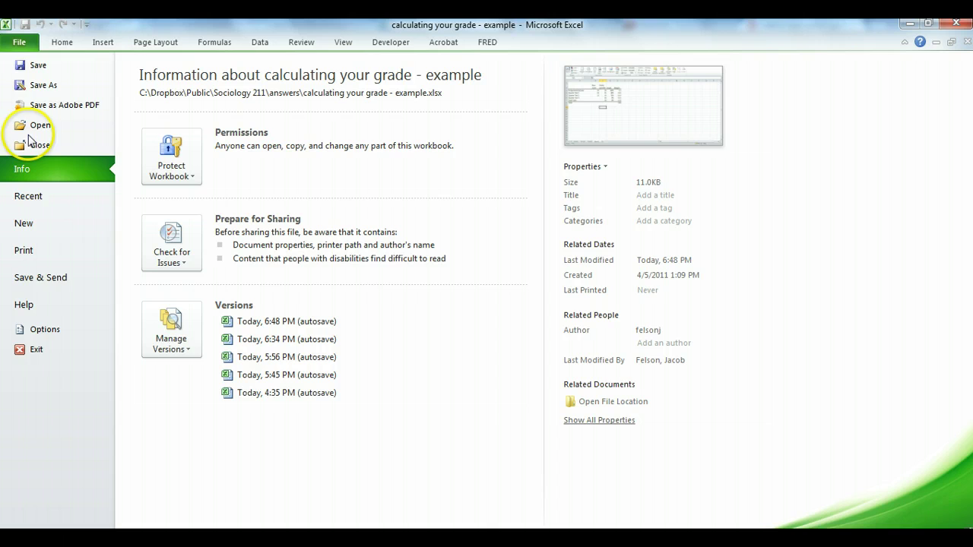
{"action": "left_click", "coordinate": [23, 330]}
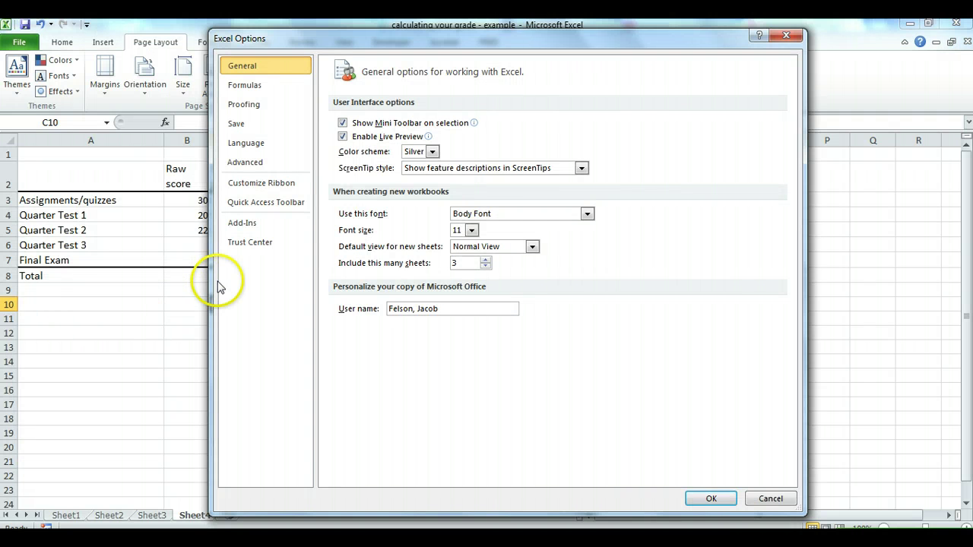
{"action": "left_click", "coordinate": [245, 226]}
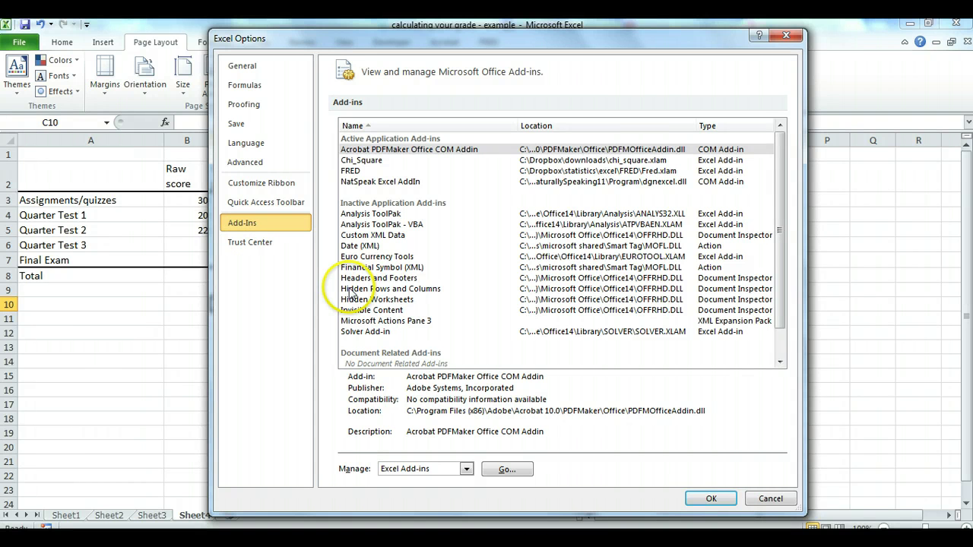
{"action": "left_click", "coordinate": [382, 335]}
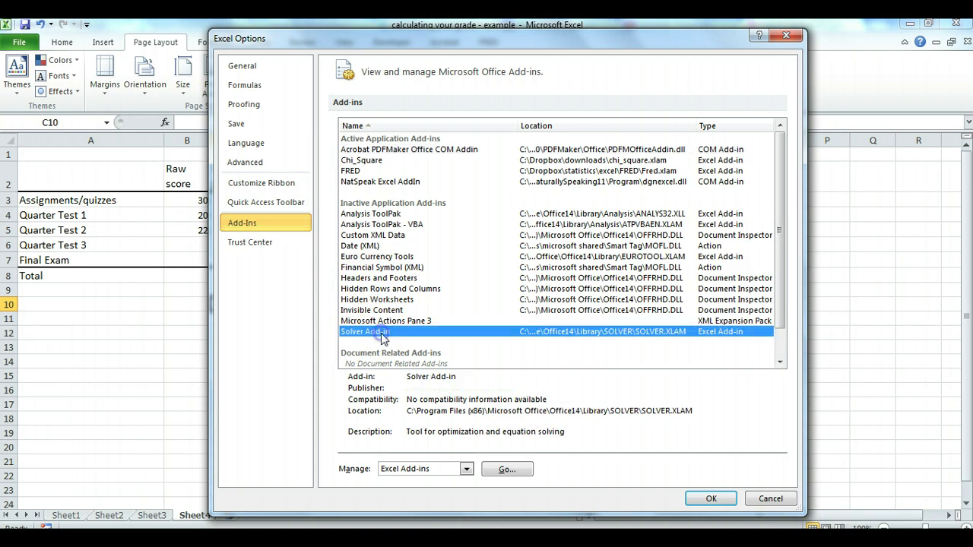
{"action": "left_click", "coordinate": [507, 469]}
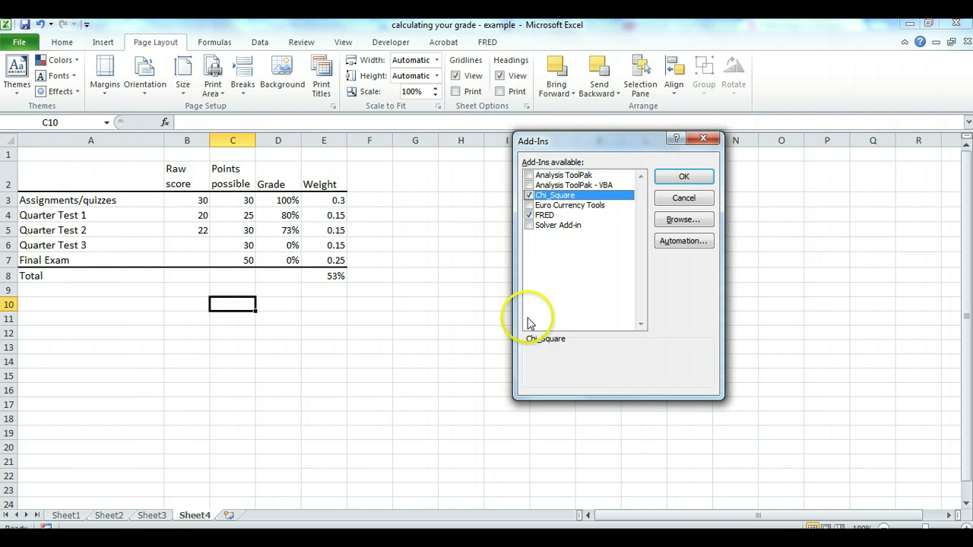
{"action": "left_click", "coordinate": [529, 225]}
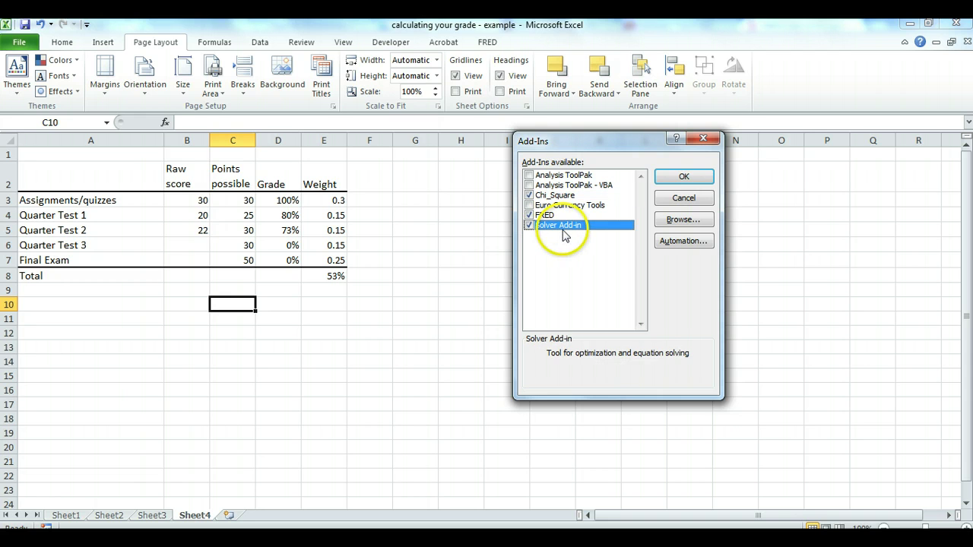
{"action": "left_click", "coordinate": [682, 177]}
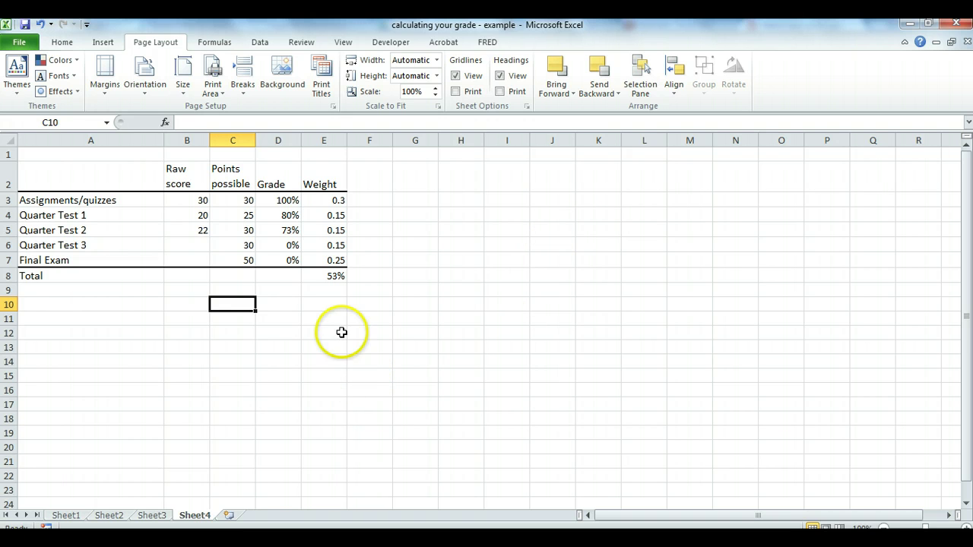
Step: Locate the new Solver button in the Data tab's Analysis group and try launching it
{"action": "left_click", "coordinate": [260, 42]}
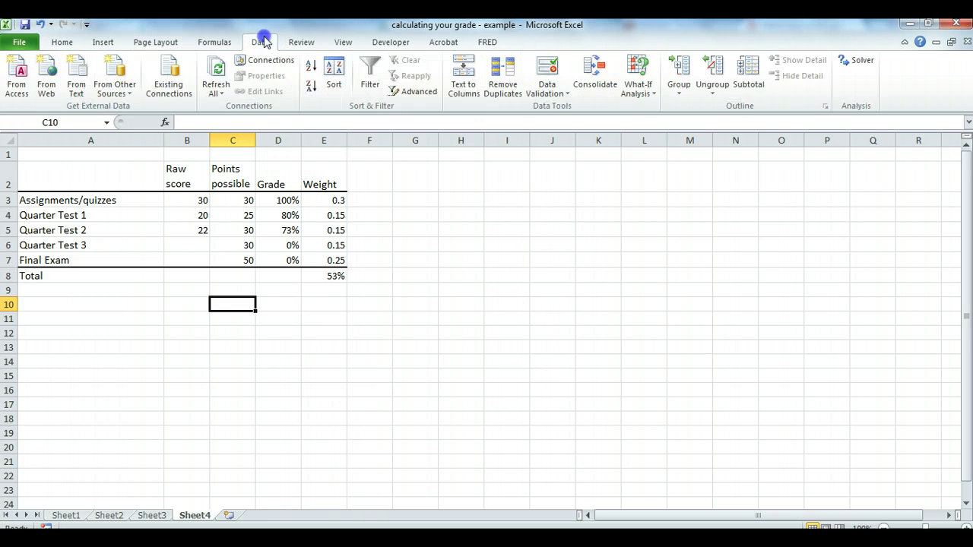
{"action": "left_click", "coordinate": [863, 61]}
{"action": "left_click", "coordinate": [862, 66]}
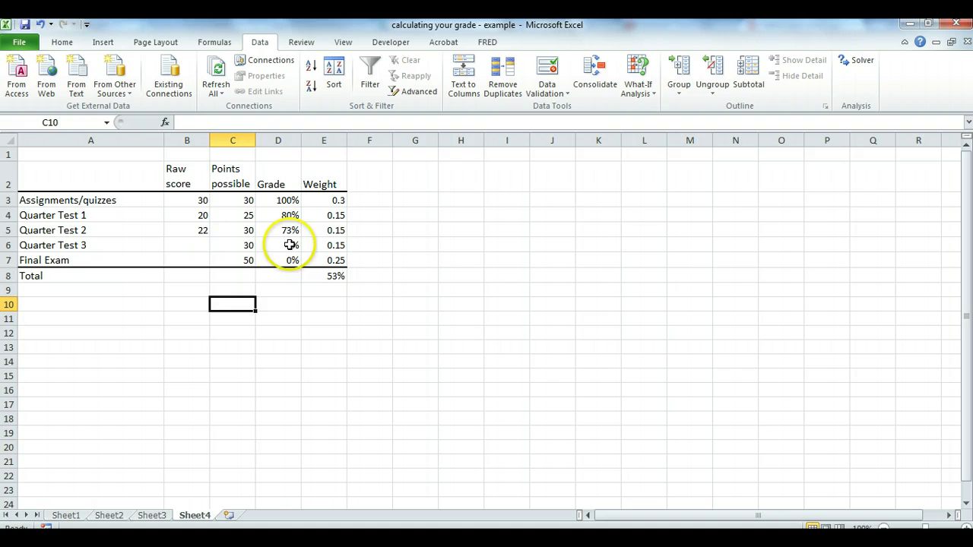
Step: Inspect the grade formulas for the unscored Quarter Test 3 and Final Exam rows
{"action": "left_click_drag", "start_coordinate": [292, 245], "coordinate": [292, 260]}
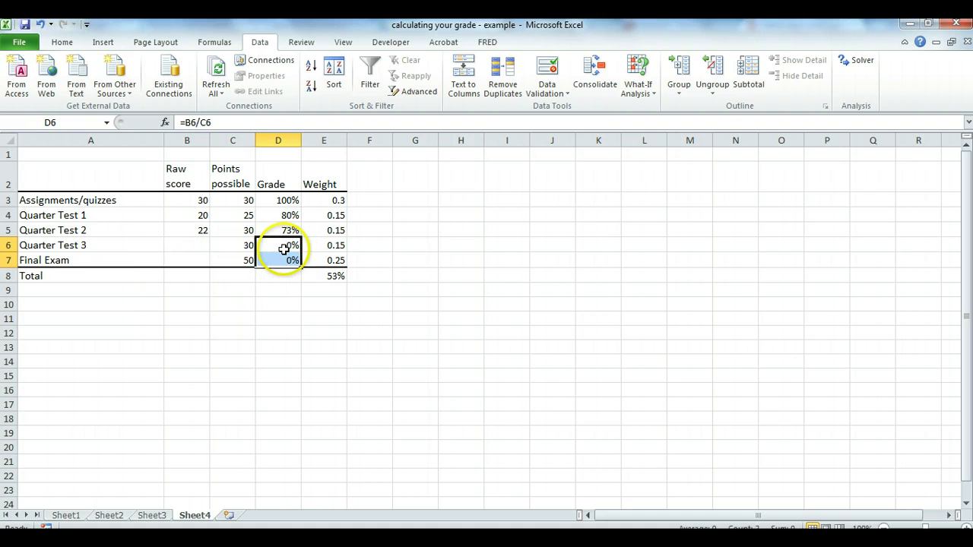
{"action": "left_click_drag", "start_coordinate": [275, 248], "coordinate": [275, 257]}
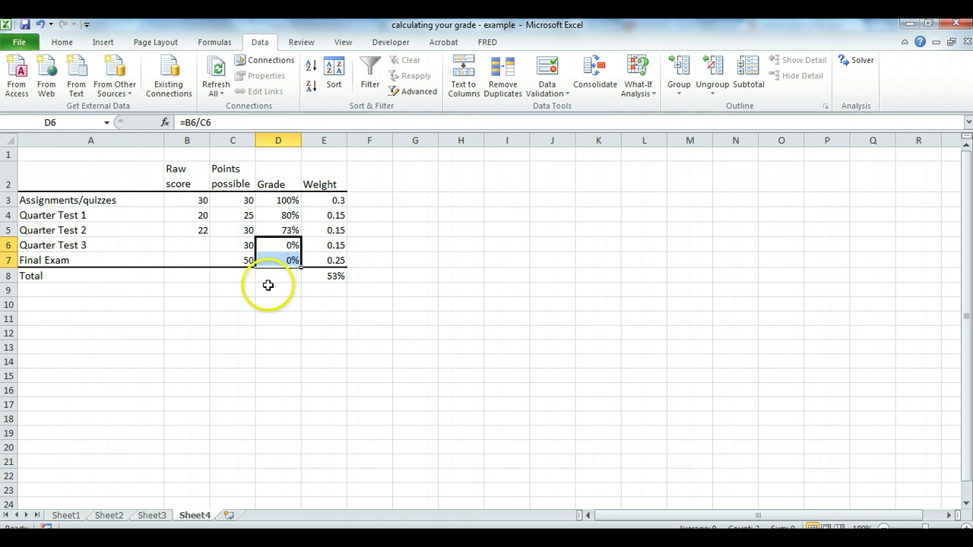
{"action": "left_click", "coordinate": [275, 322]}
{"action": "left_click", "coordinate": [277, 244]}
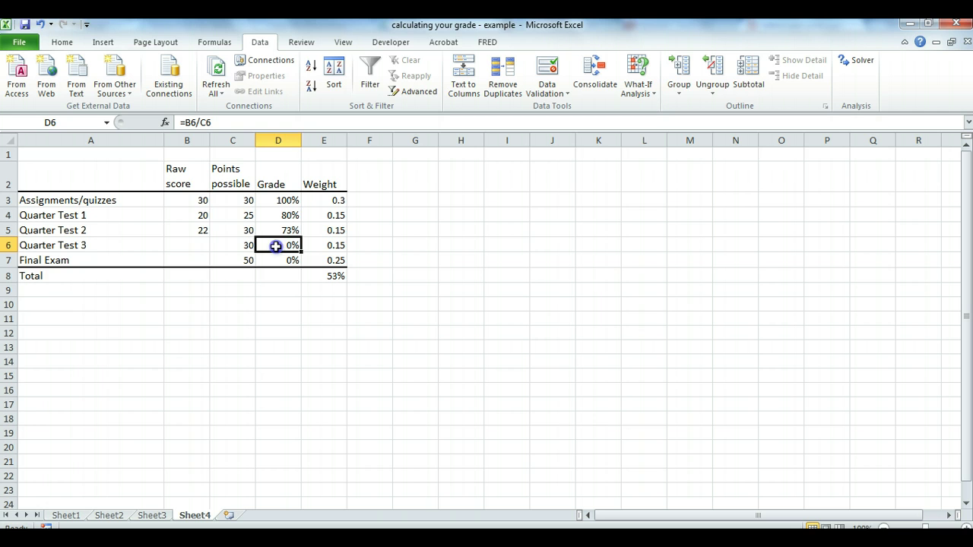
{"action": "left_click", "coordinate": [275, 256]}
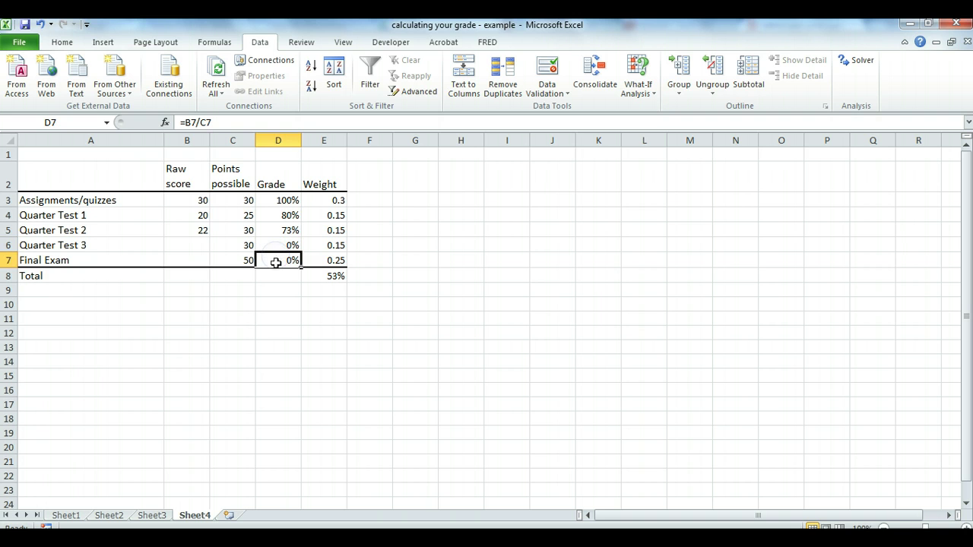
Step: Enter =ABS(D6-D7) in D11 to show the difference between the two grades
{"action": "left_click", "coordinate": [280, 317]}
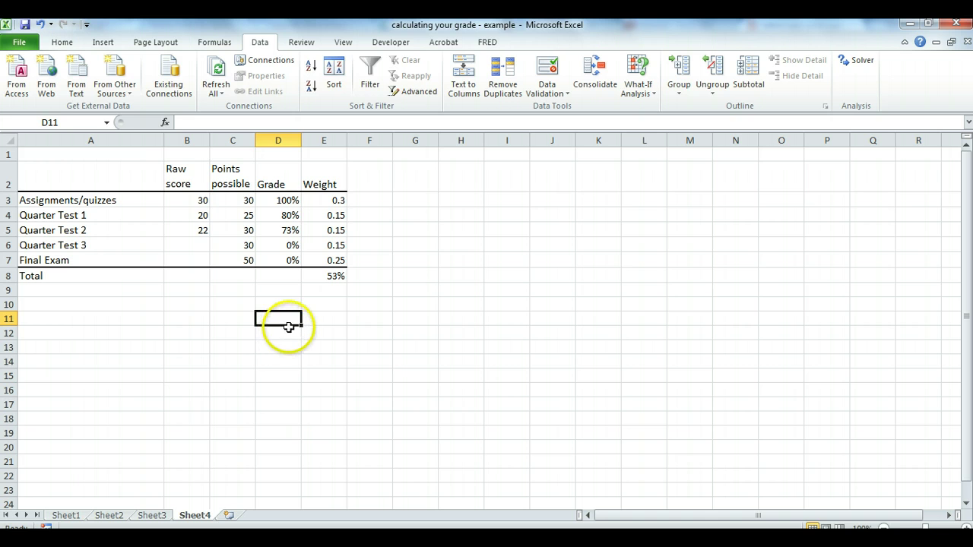
{"action": "type", "text": "="}
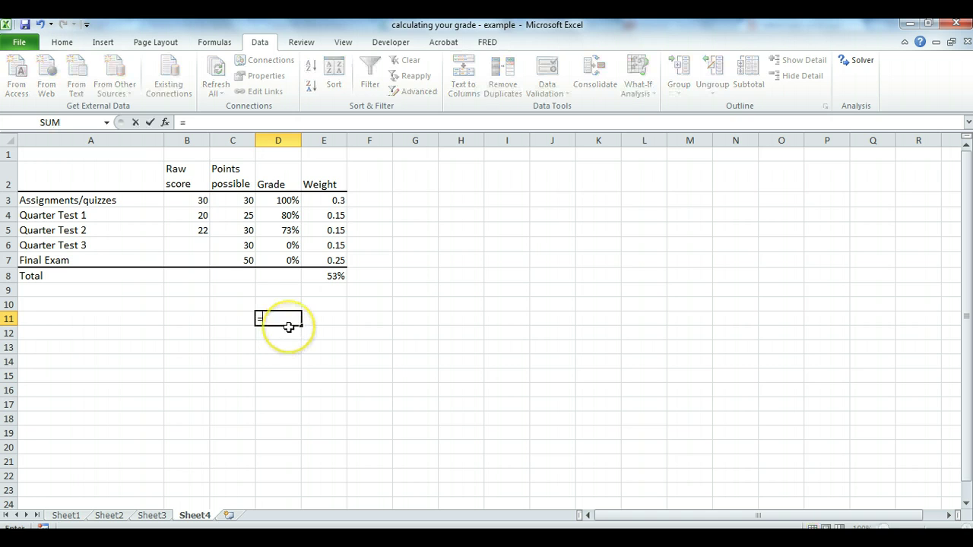
{"action": "left_click", "coordinate": [289, 245]}
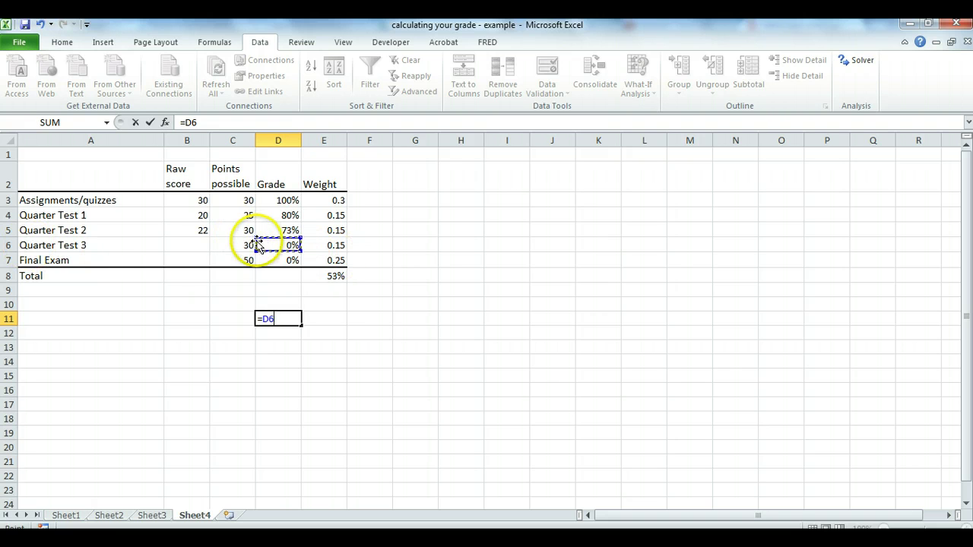
{"action": "type", "text": "-"}
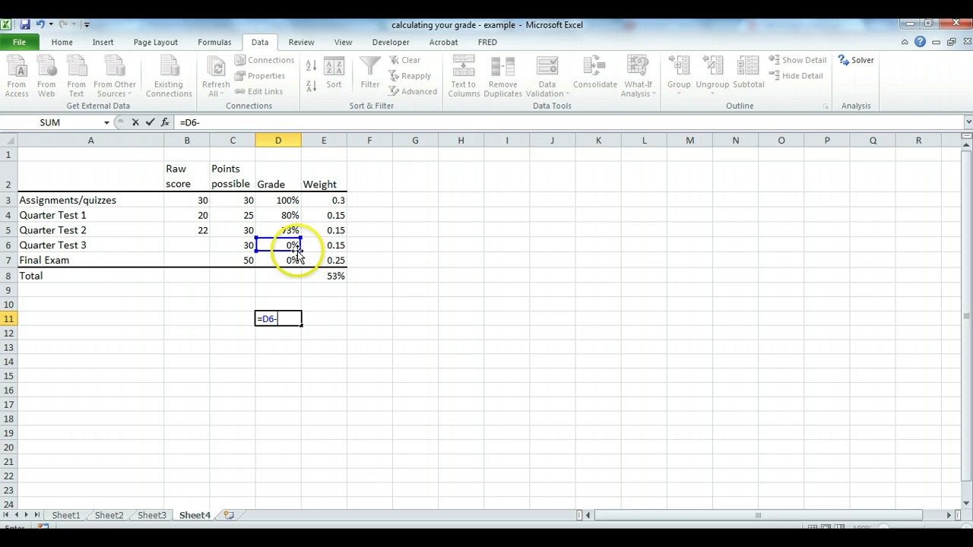
{"action": "type", "text": "D7"}
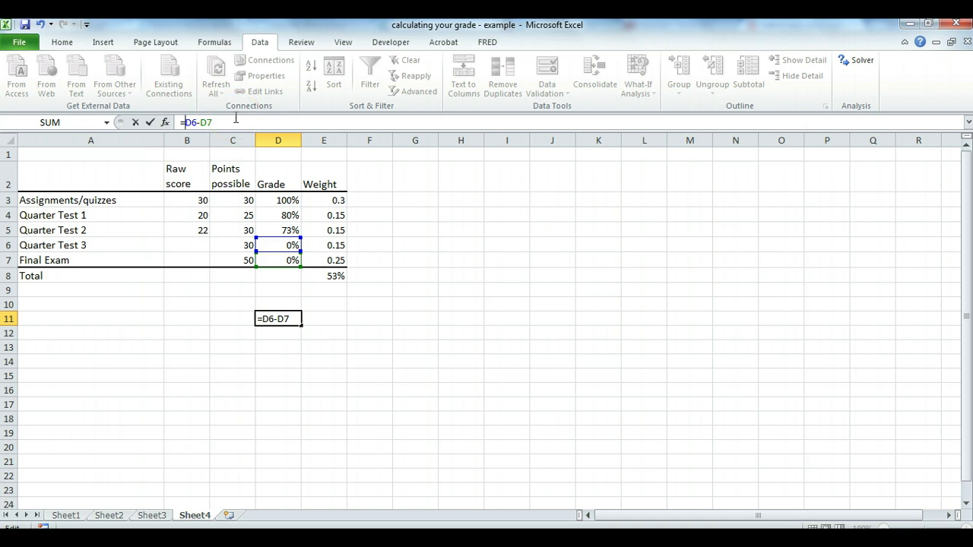
{"action": "type", "text": "("}
{"action": "left_click", "coordinate": [221, 124]}
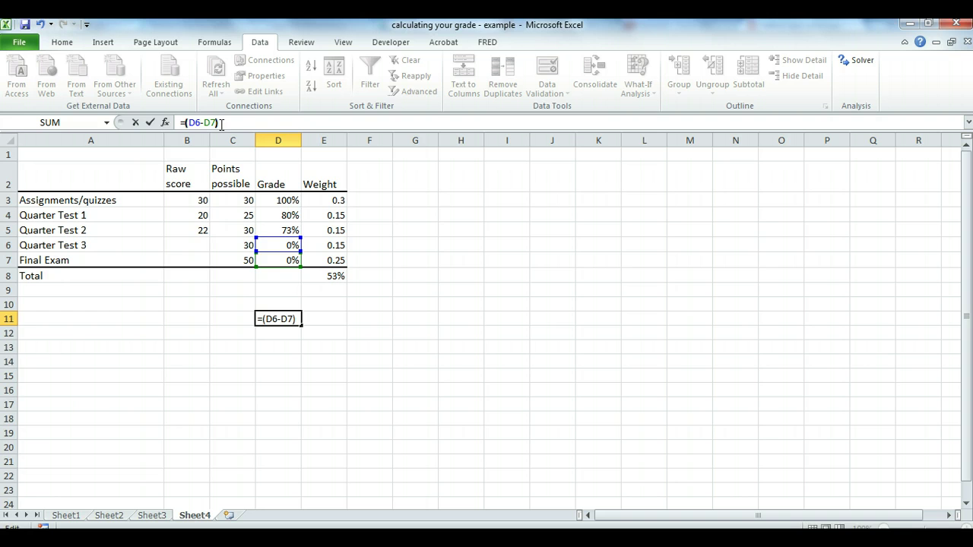
{"action": "type", "text": ")"}
{"action": "left_click", "coordinate": [186, 122]}
{"action": "type", "text": "abs"}
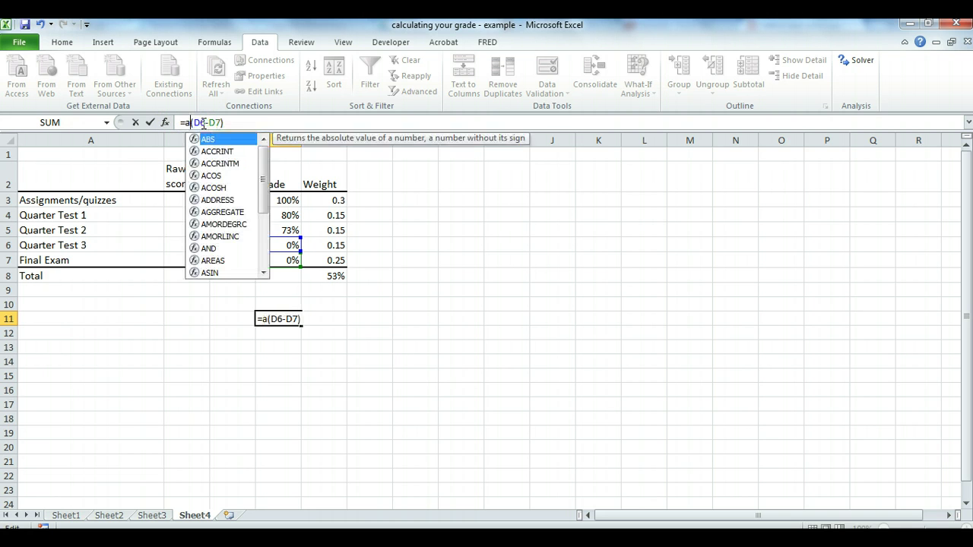
{"action": "left_click", "coordinate": [246, 122]}
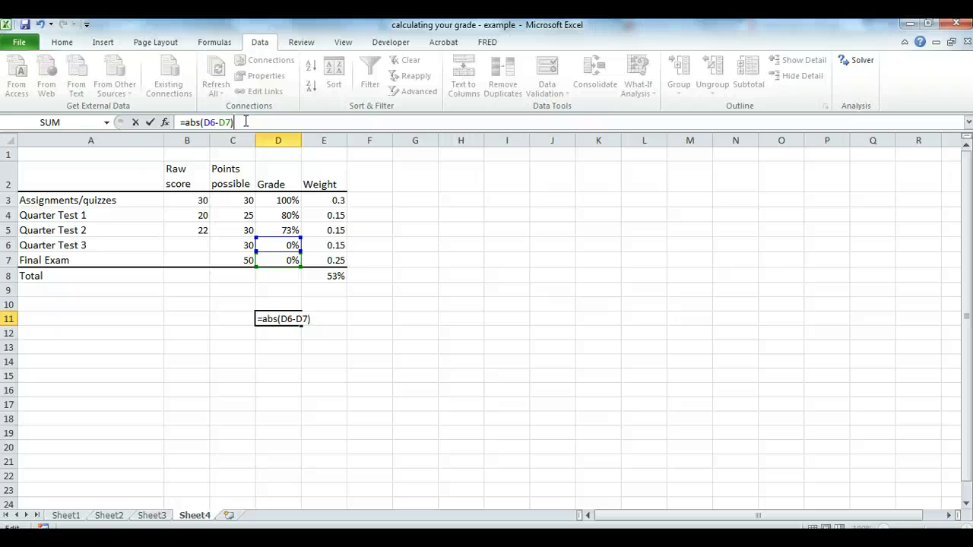
{"action": "key", "text": "Return"}
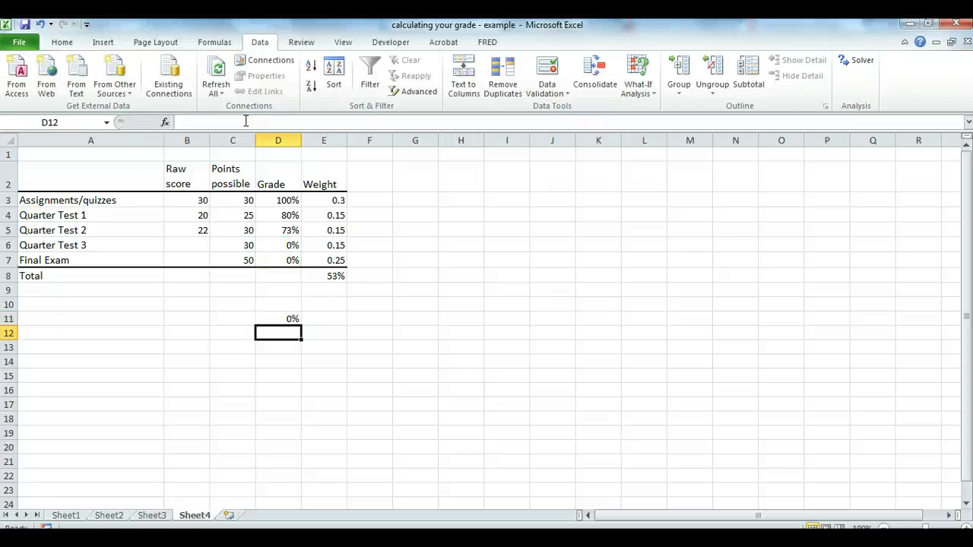
Step: Review D11's formula alongside the B6:B7 raw scores and the E8 total
{"action": "left_click", "coordinate": [278, 318]}
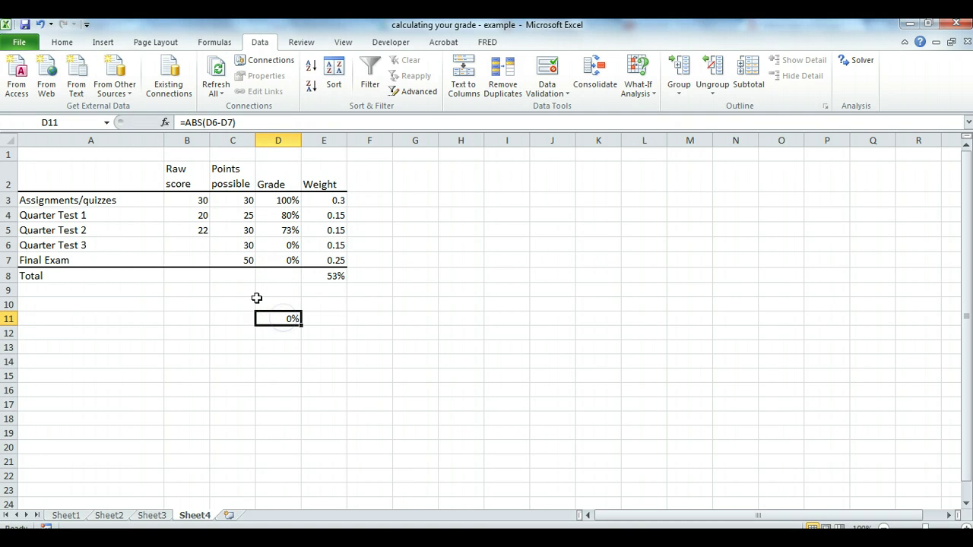
{"action": "left_click_drag", "start_coordinate": [279, 242], "coordinate": [282, 258]}
{"action": "left_click_drag", "start_coordinate": [206, 241], "coordinate": [202, 257]}
{"action": "left_click", "coordinate": [202, 241]}
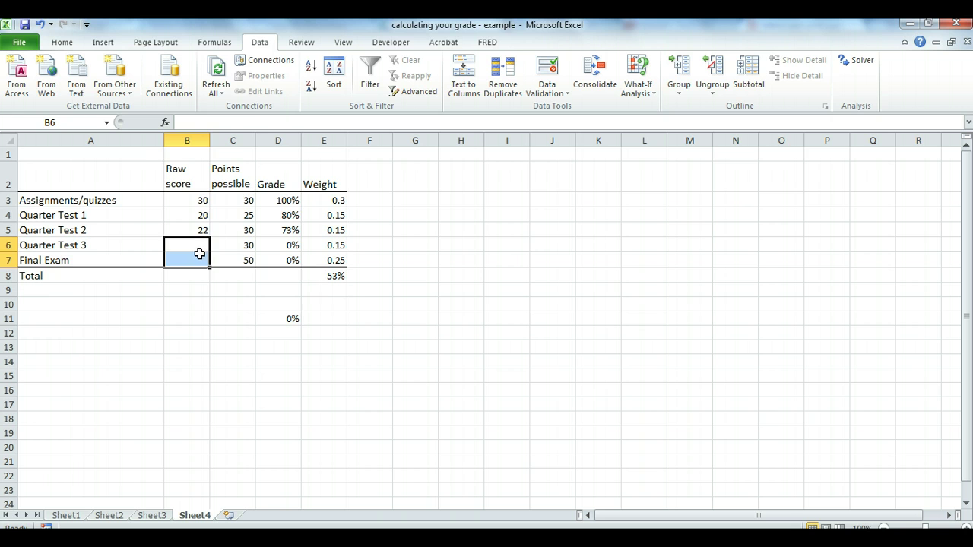
{"action": "left_click", "coordinate": [341, 274]}
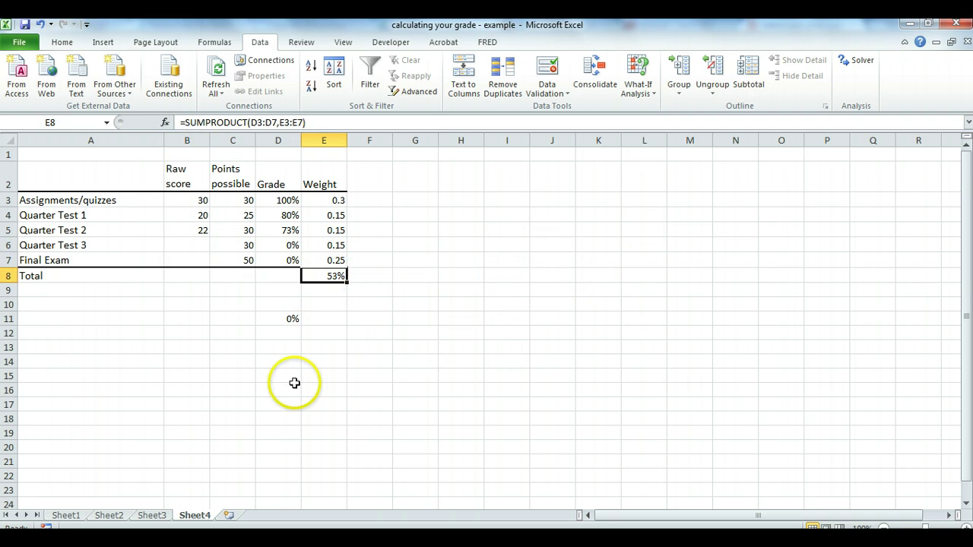
{"action": "left_click", "coordinate": [281, 318]}
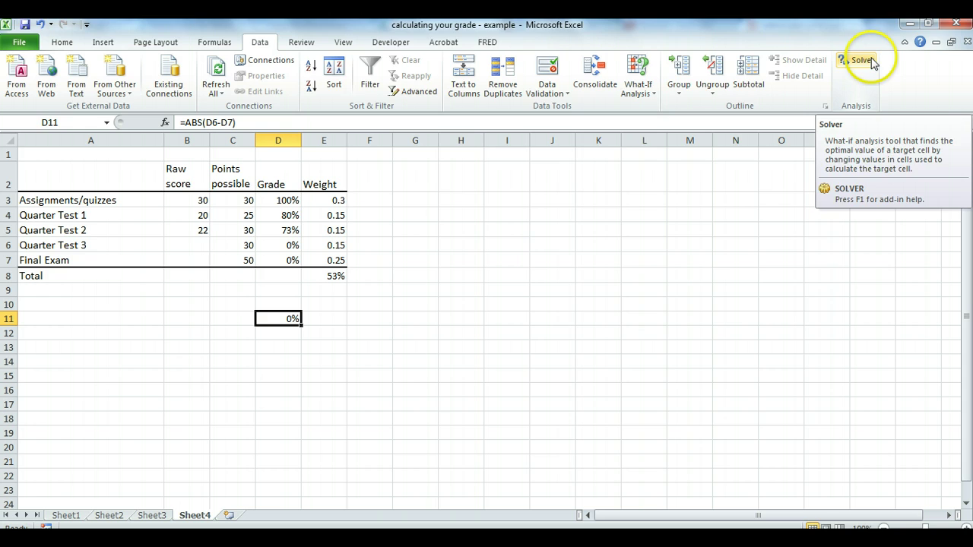
Step: Open Solver Parameters showing the old $E$8 objective, 0.65 target and three constraints
{"action": "left_click", "coordinate": [872, 62]}
{"action": "left_click_drag", "start_coordinate": [767, 68], "coordinate": [733, 77]}
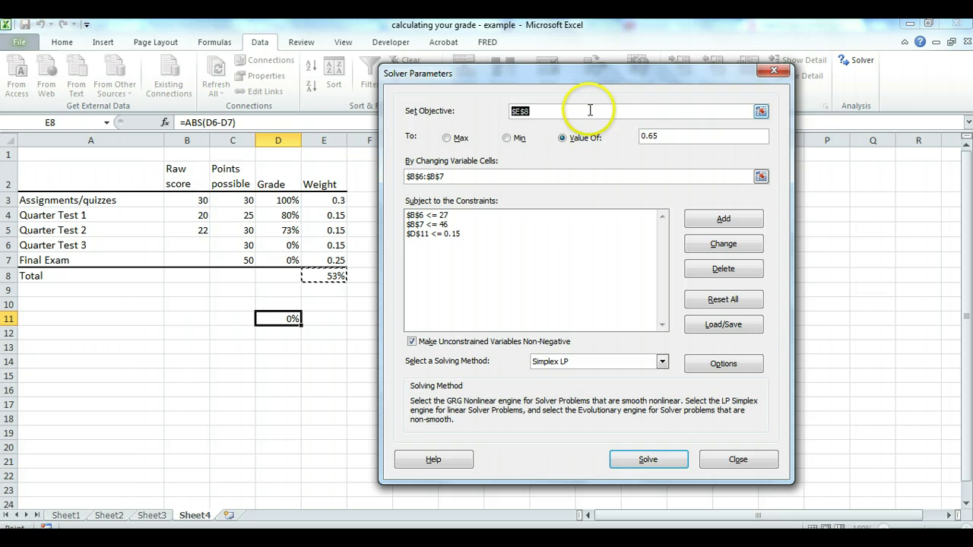
{"action": "left_click_drag", "start_coordinate": [585, 108], "coordinate": [549, 111]}
{"action": "left_click", "coordinate": [548, 110]}
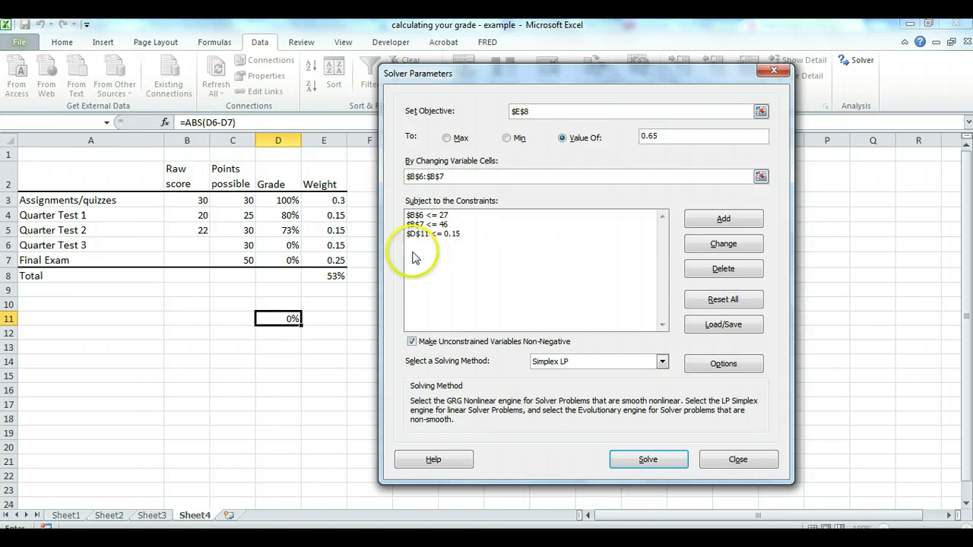
Step: Delete the constraints $D$11 <= 0.15, $B$7 <= 46 and $B$6 <= 27
{"action": "left_click", "coordinate": [456, 234]}
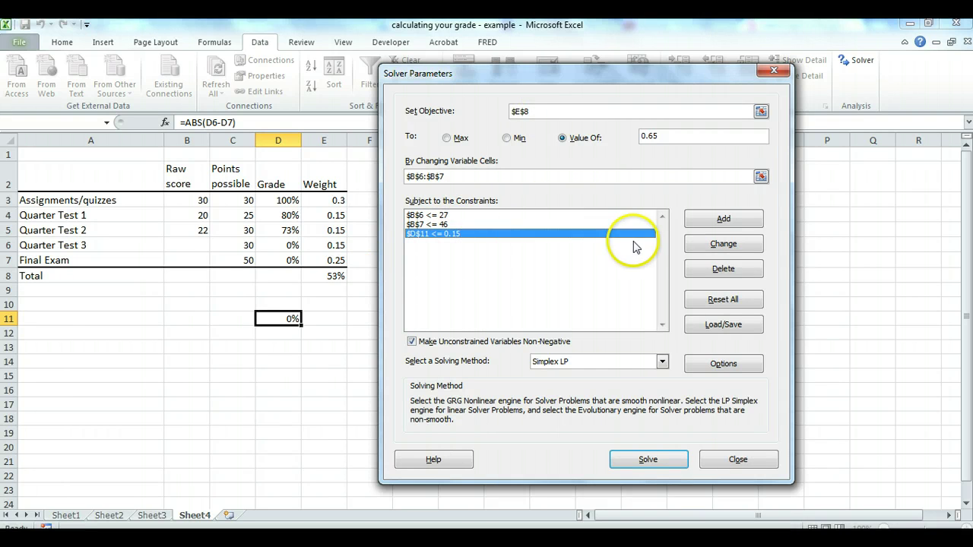
{"action": "left_click", "coordinate": [723, 269]}
{"action": "left_click", "coordinate": [554, 224]}
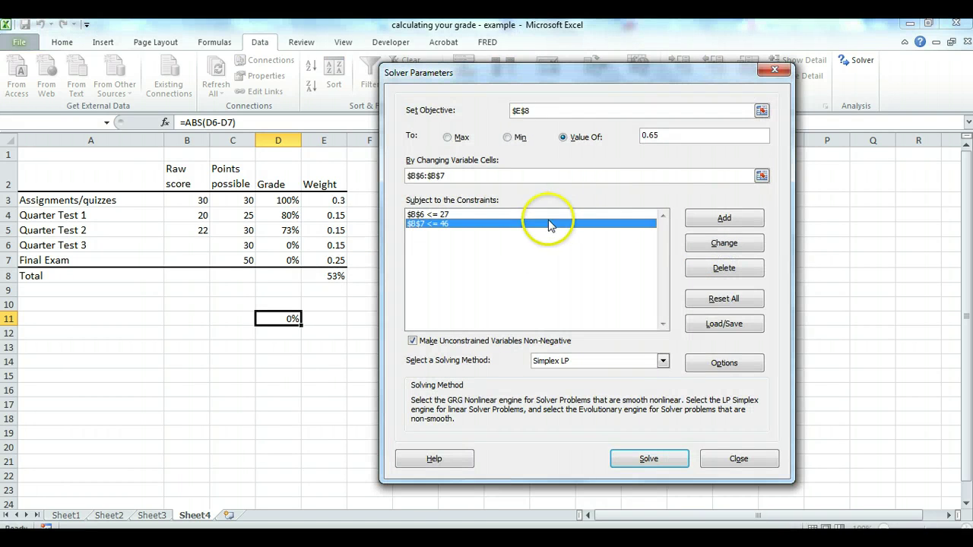
{"action": "left_click", "coordinate": [701, 263]}
{"action": "left_click", "coordinate": [502, 216]}
{"action": "left_click", "coordinate": [723, 268]}
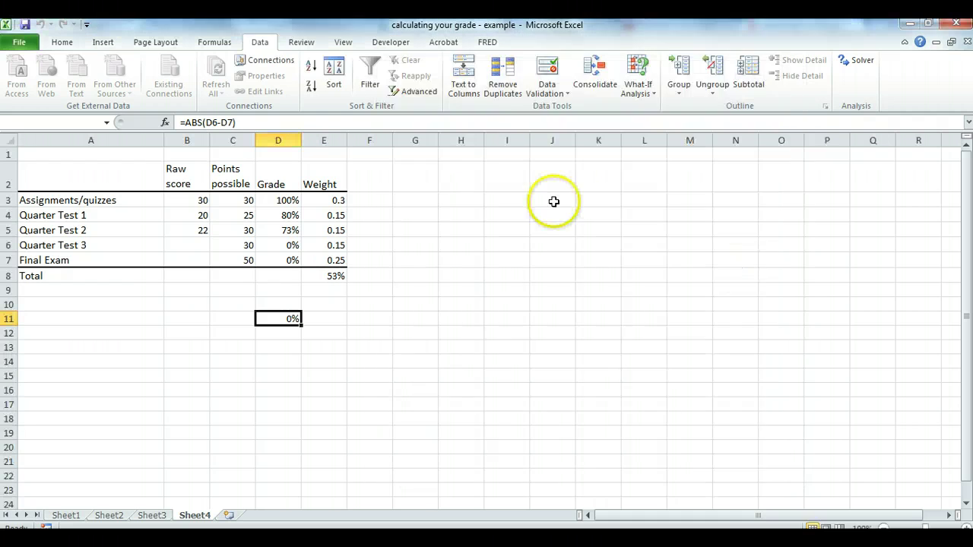
Step: Clear the variable cells, objective and 0.65 target value boxes
{"action": "double_click", "coordinate": [481, 175]}
{"action": "key", "text": "BackSpace"}
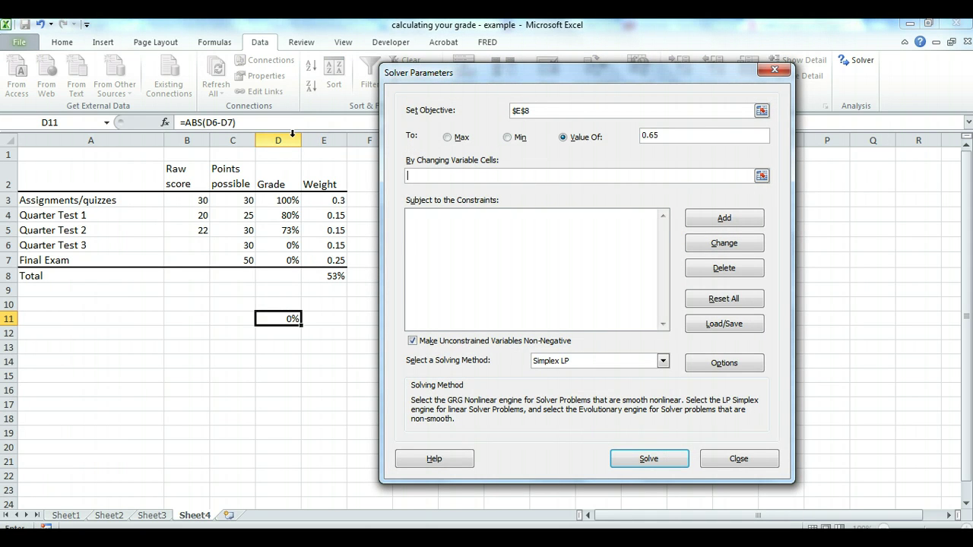
{"action": "double_click", "coordinate": [509, 110]}
{"action": "key", "text": "BackSpace"}
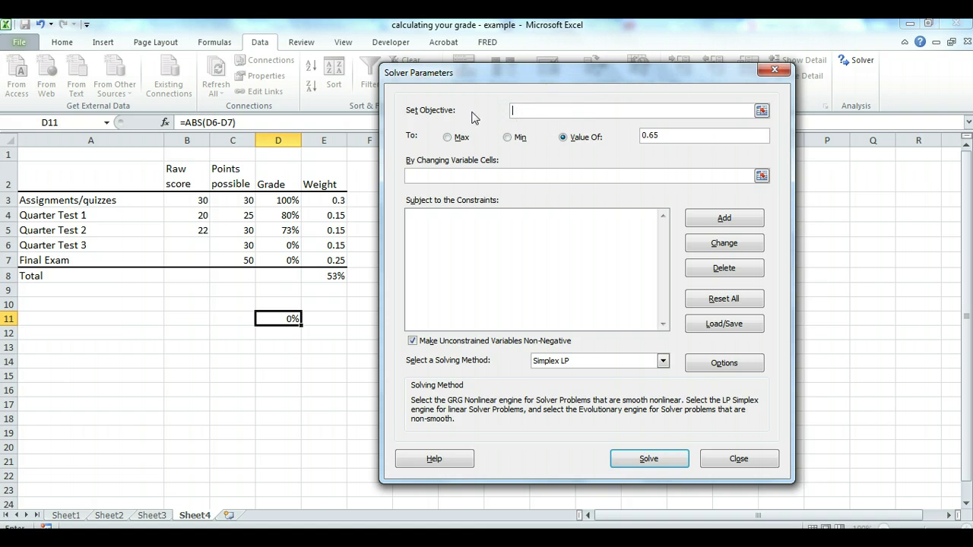
{"action": "double_click", "coordinate": [673, 135]}
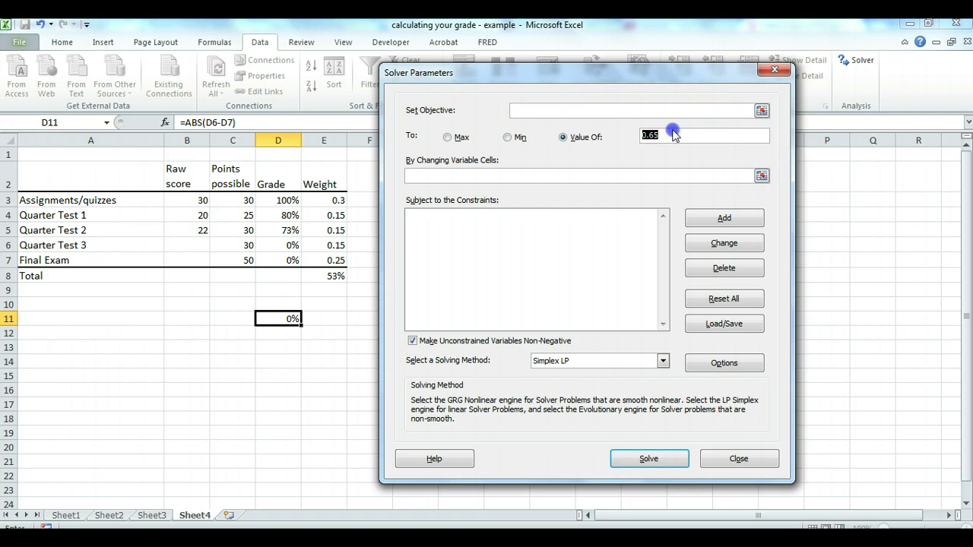
{"action": "key", "text": "BackSpace"}
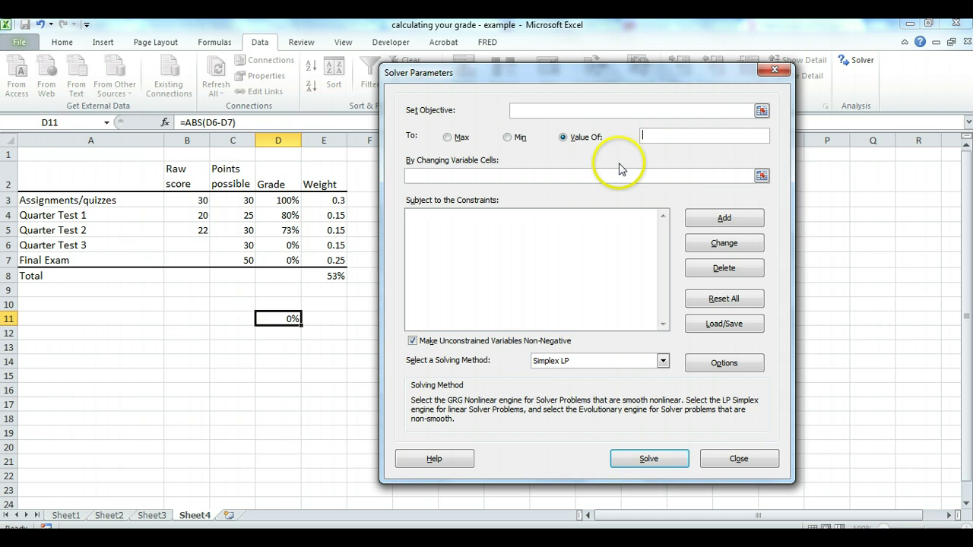
Step: Pick Total cell $E$8 on the sheet as the objective and select Max
{"action": "left_click", "coordinate": [574, 112]}
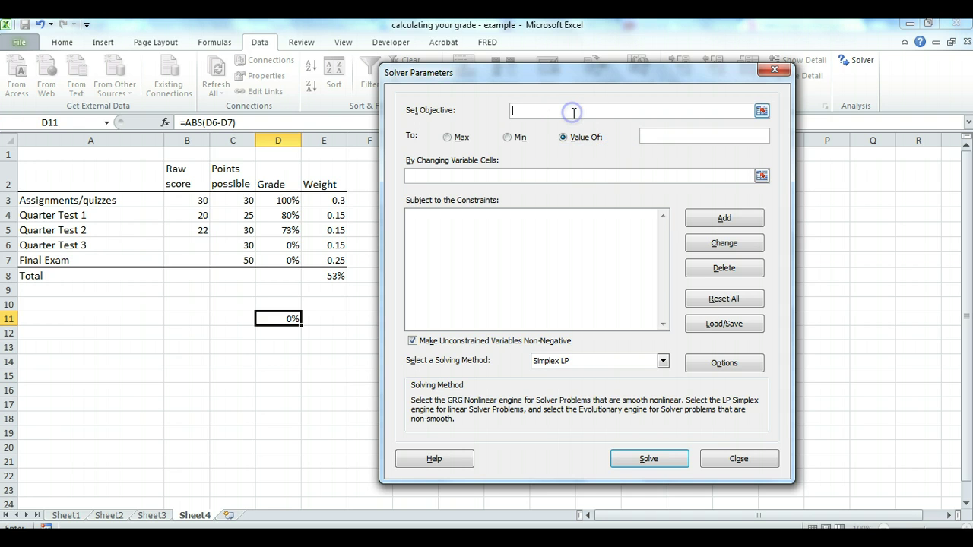
{"action": "left_click", "coordinate": [762, 113]}
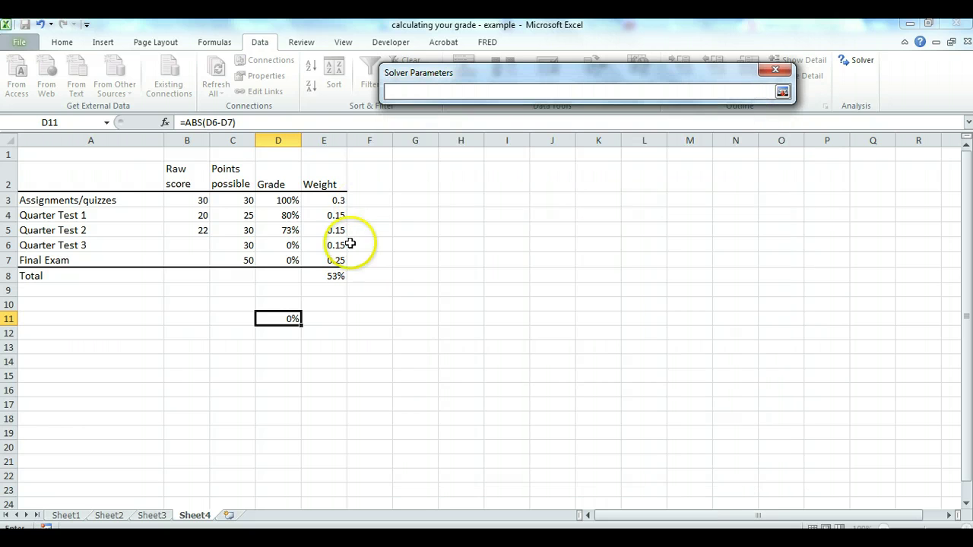
{"action": "left_click", "coordinate": [327, 277]}
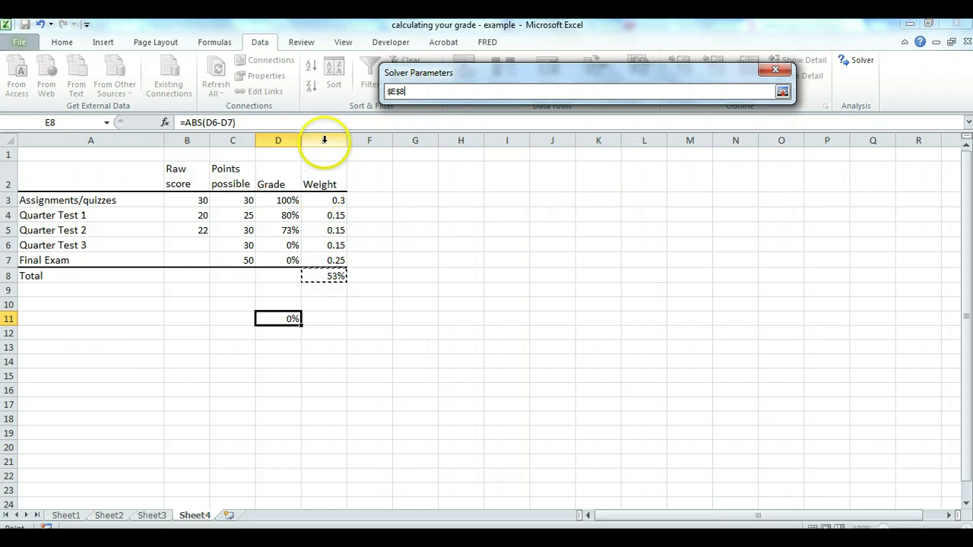
{"action": "left_click", "coordinate": [782, 91]}
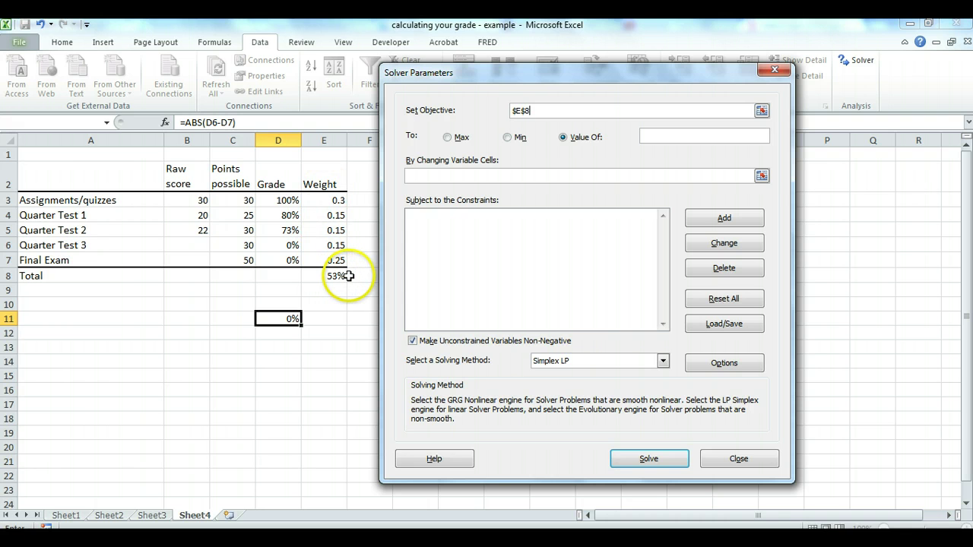
{"action": "left_click", "coordinate": [568, 112]}
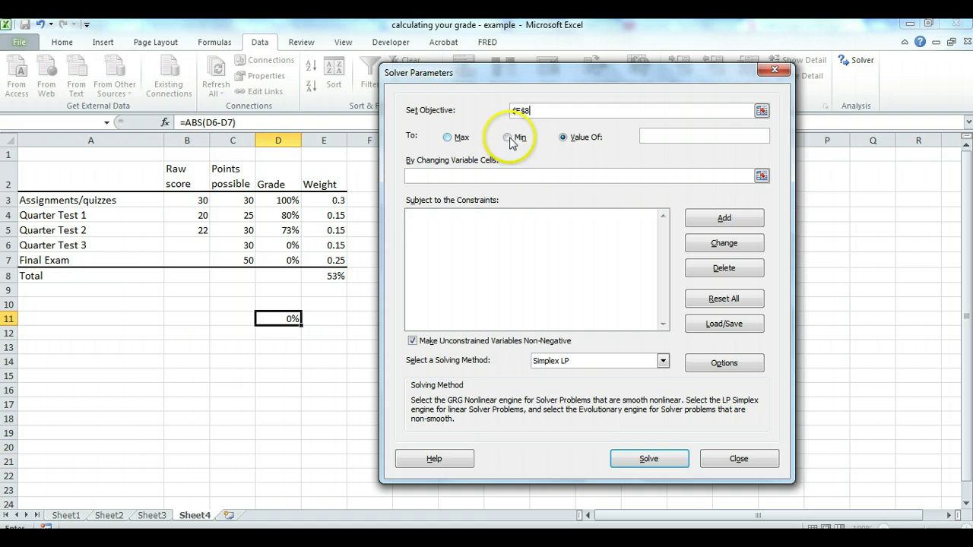
{"action": "left_click", "coordinate": [652, 135]}
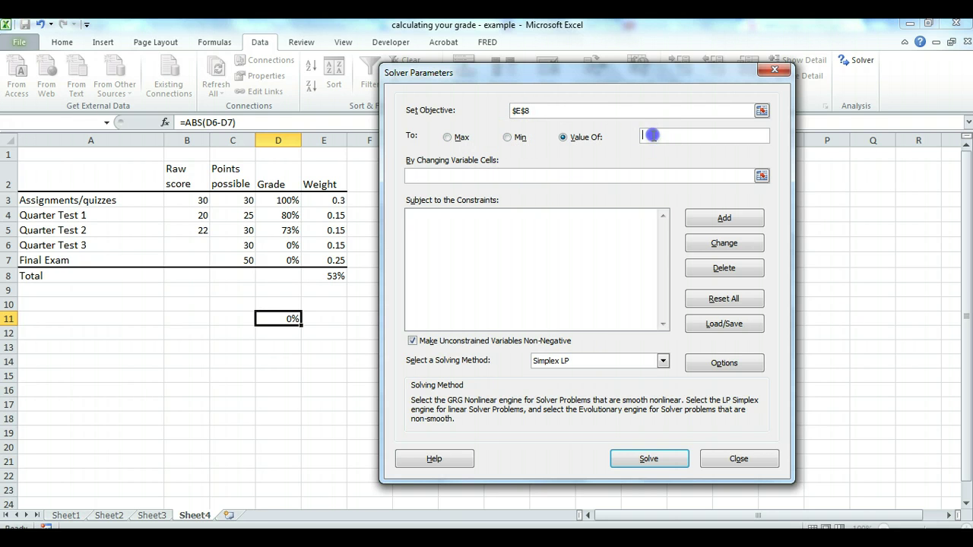
{"action": "left_click", "coordinate": [448, 138]}
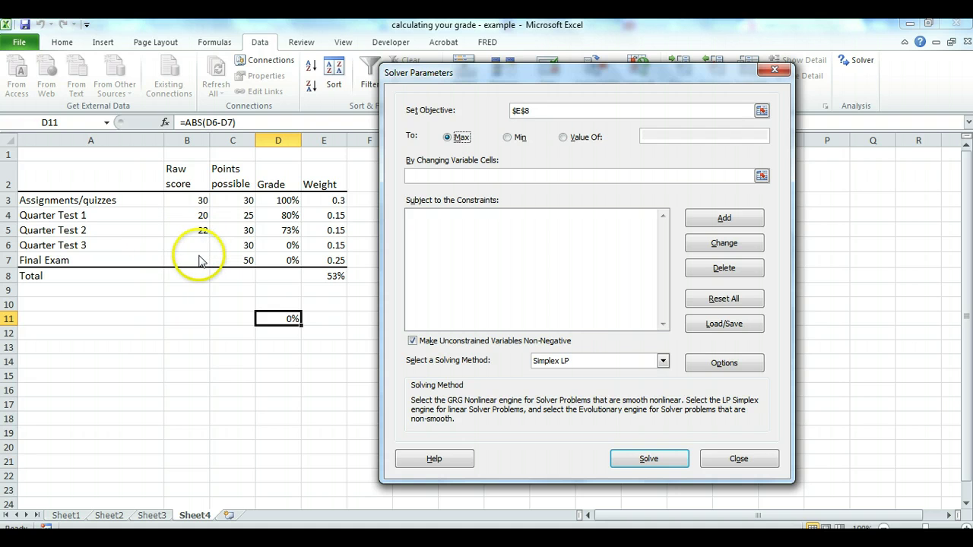
Step: Set the variable cells to the Quarter Test 3 and Final Exam raw scores $B$6:$B$7
{"action": "left_click", "coordinate": [761, 176]}
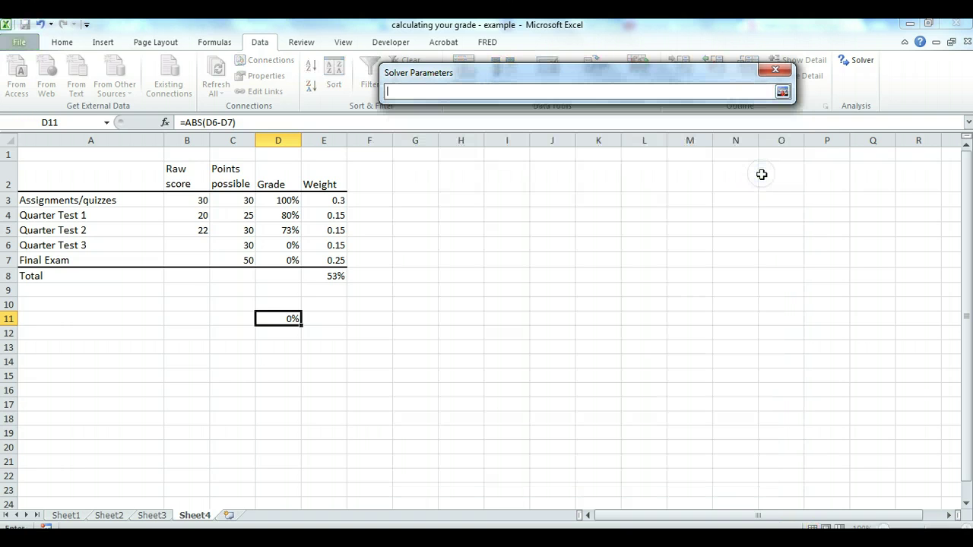
{"action": "left_click_drag", "start_coordinate": [199, 242], "coordinate": [206, 263]}
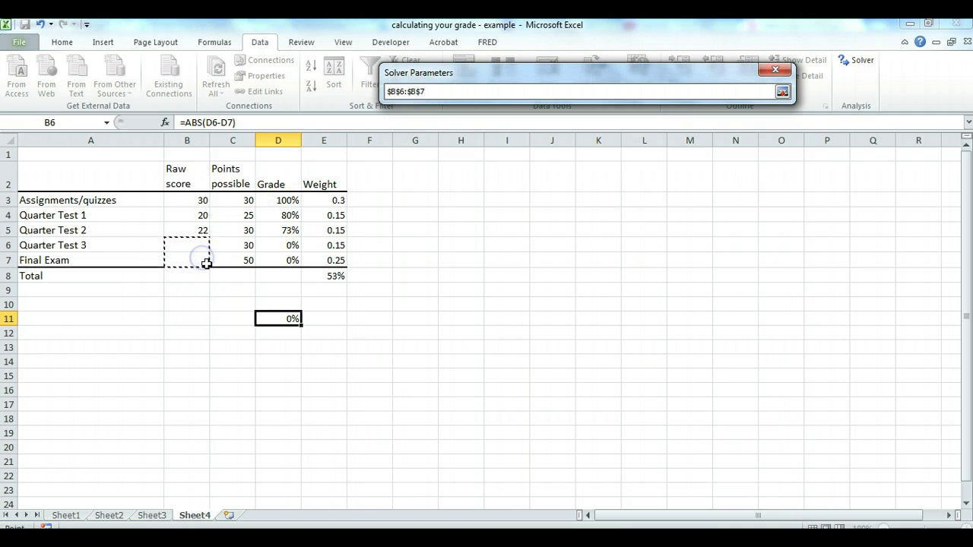
{"action": "left_click", "coordinate": [781, 91]}
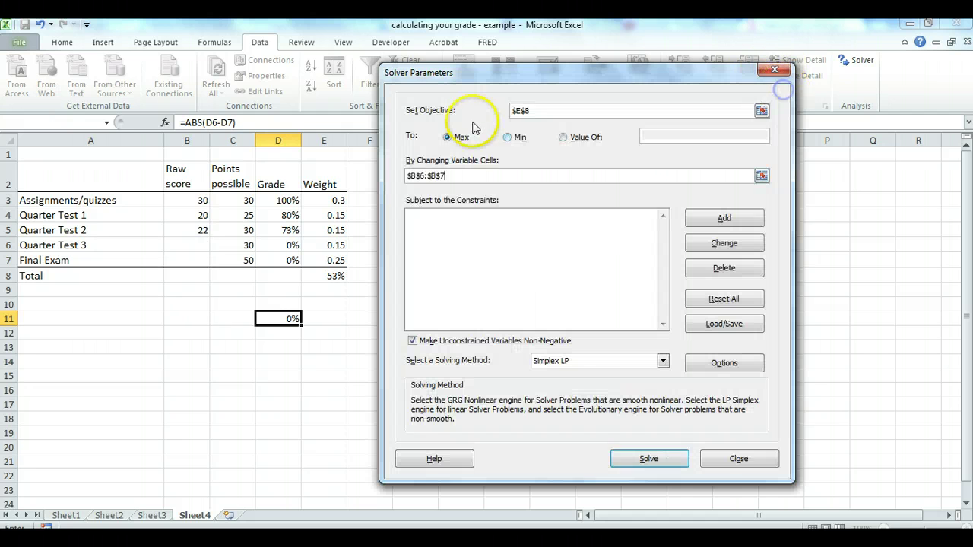
{"action": "left_click", "coordinate": [426, 176]}
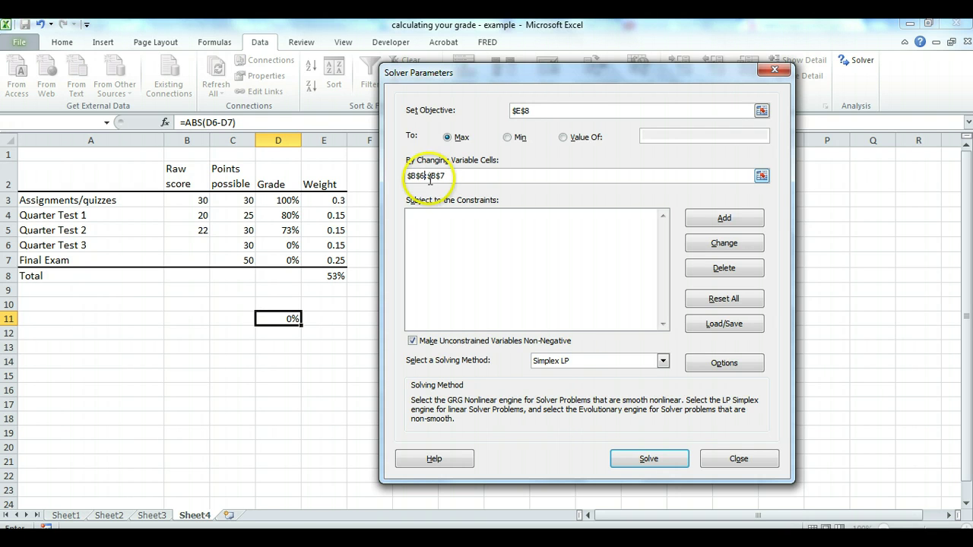
{"action": "type", "text": ":"}
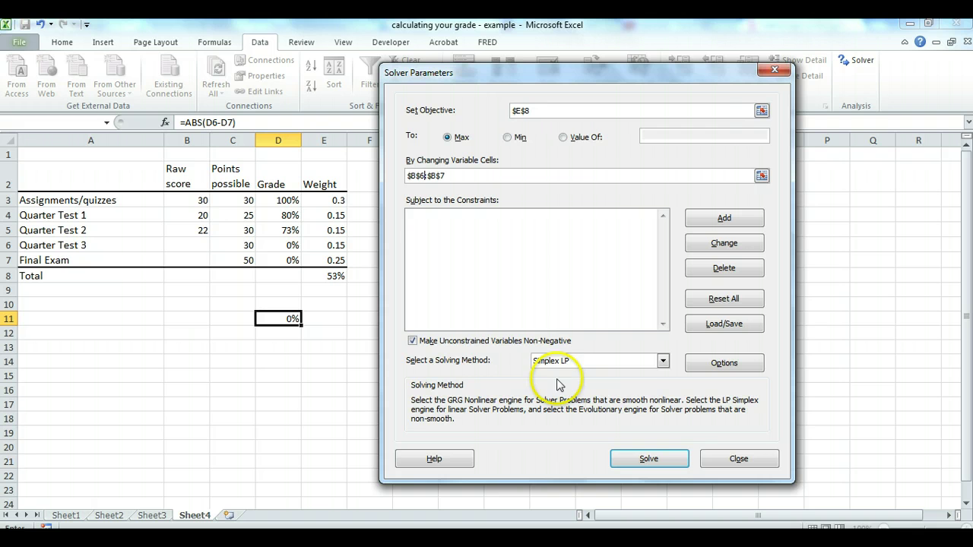
Step: Select Simplex LP from the solving method list
{"action": "left_click", "coordinate": [663, 361]}
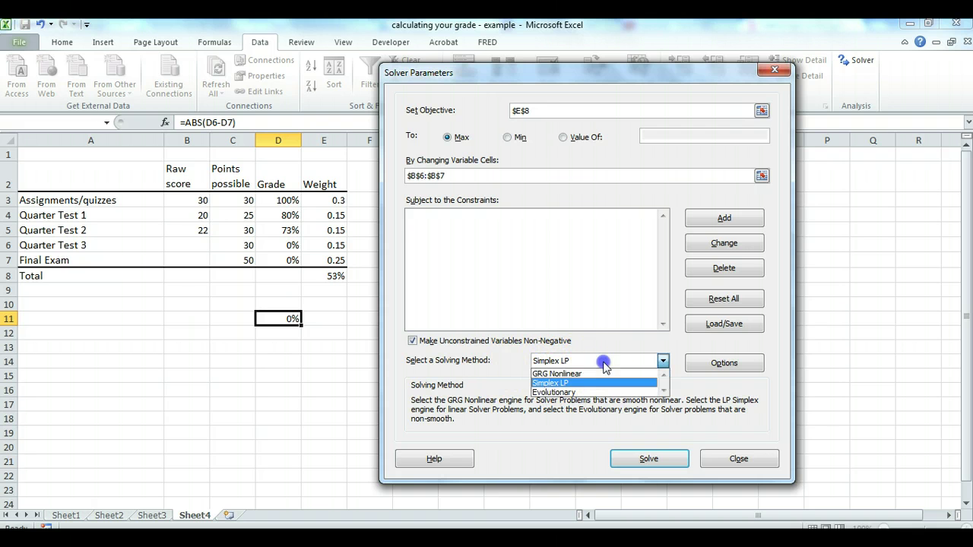
{"action": "left_click", "coordinate": [562, 382]}
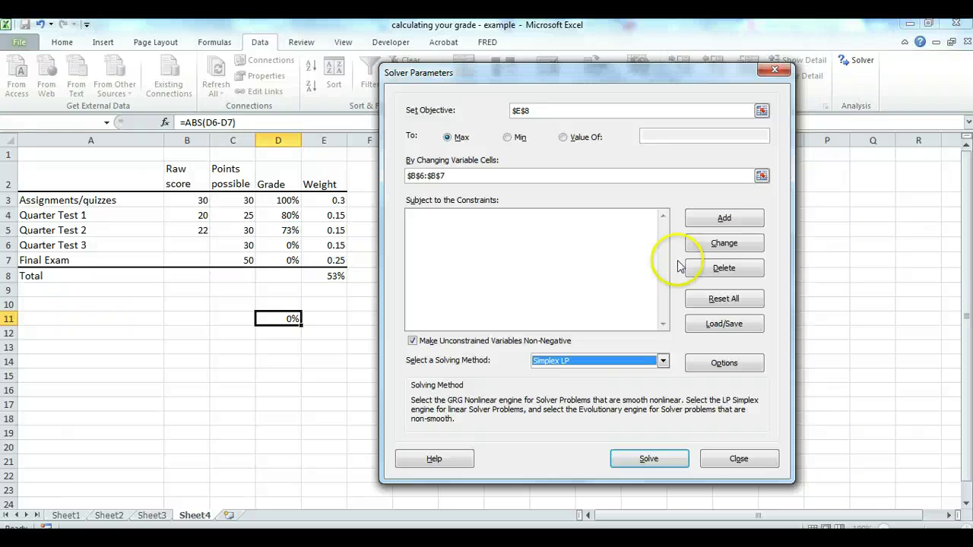
Step: Add the constraint $B$6 <= 28 for Quarter Test 3's raw score
{"action": "left_click", "coordinate": [718, 218]}
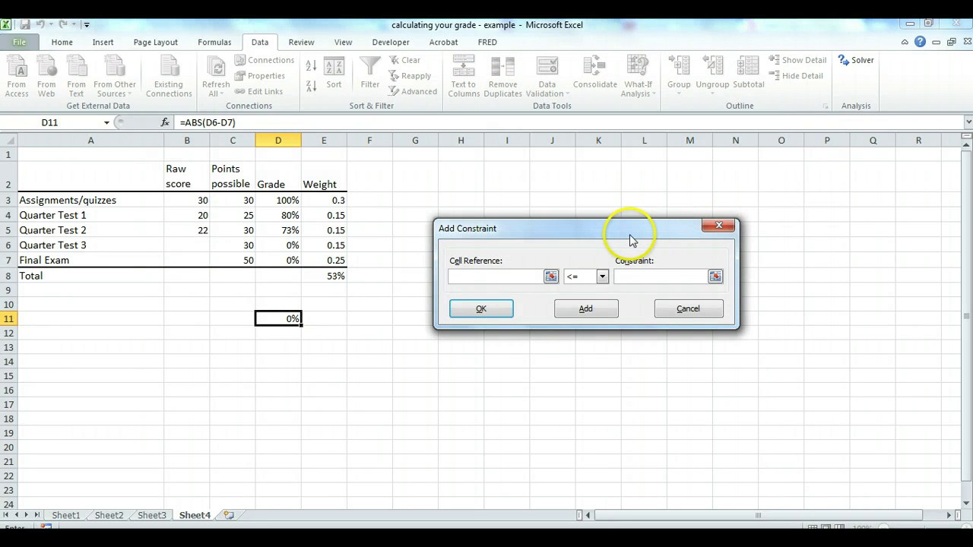
{"action": "left_click_drag", "start_coordinate": [630, 230], "coordinate": [641, 195]}
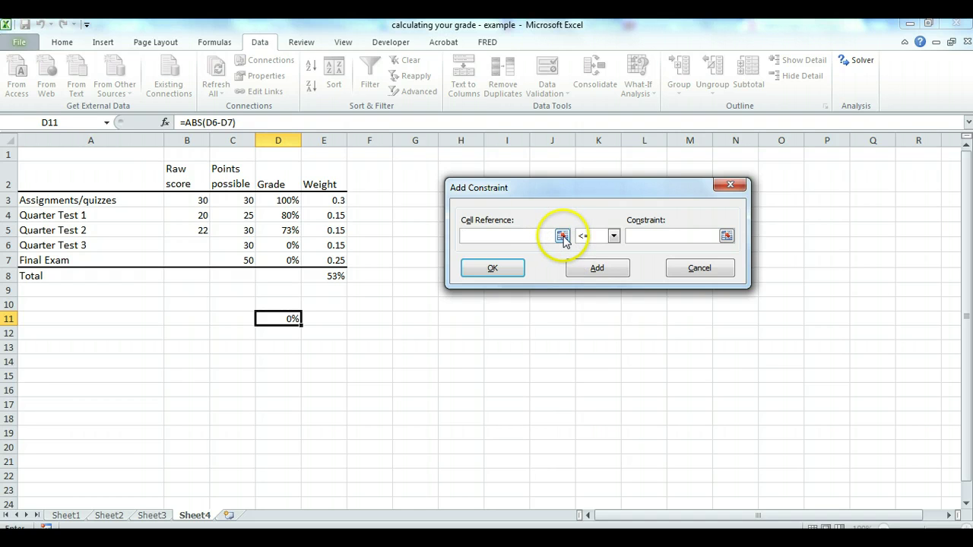
{"action": "left_click", "coordinate": [561, 236]}
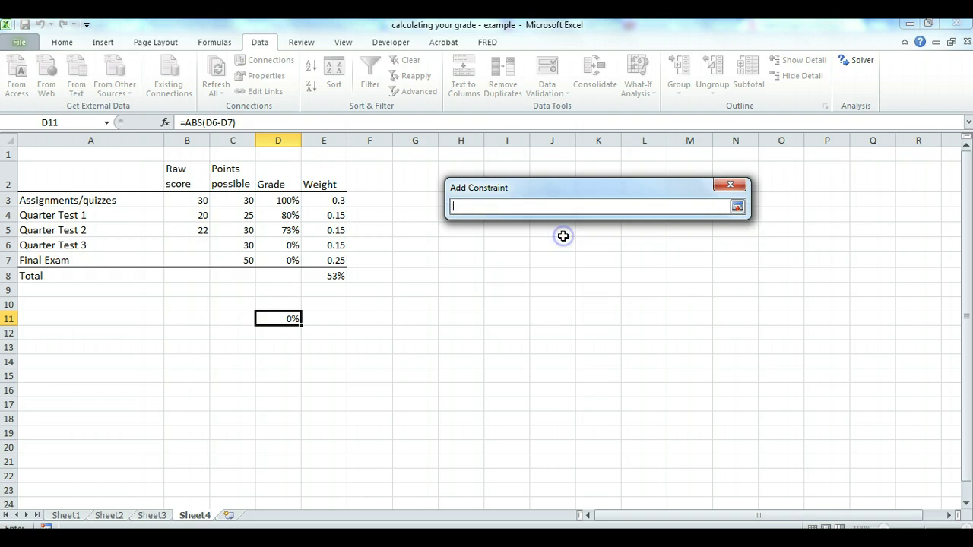
{"action": "left_click", "coordinate": [195, 244]}
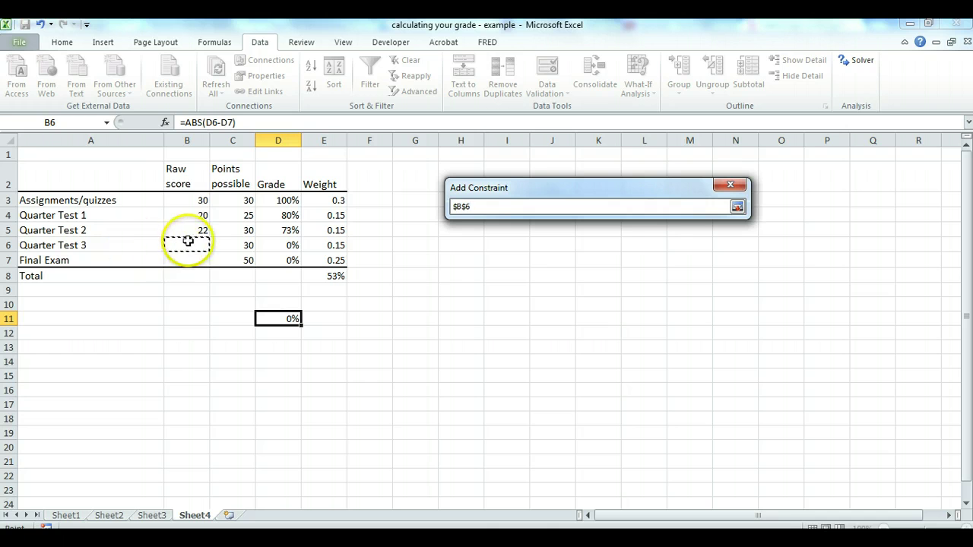
{"action": "left_click", "coordinate": [736, 207]}
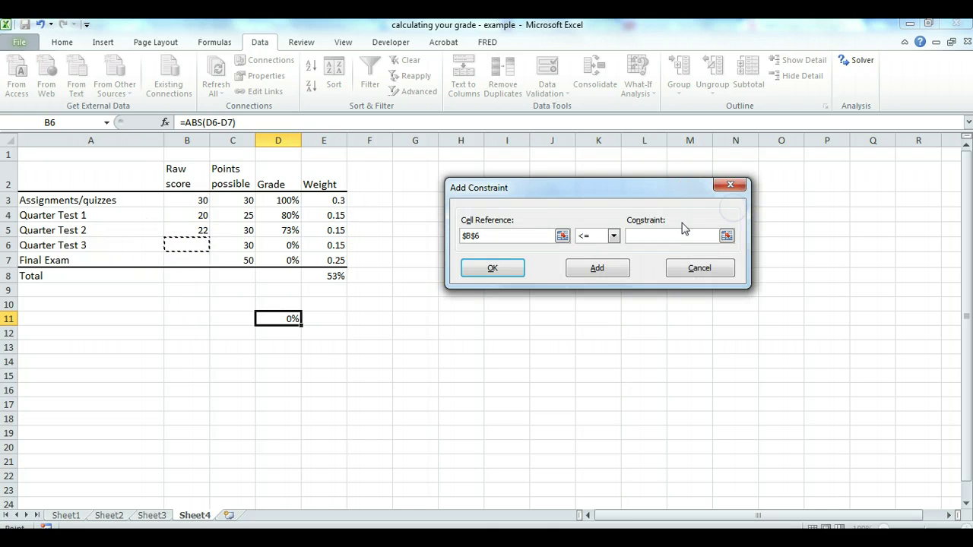
{"action": "left_click", "coordinate": [646, 237]}
{"action": "left_click", "coordinate": [646, 236]}
{"action": "left_click_drag", "start_coordinate": [614, 190], "coordinate": [582, 191]}
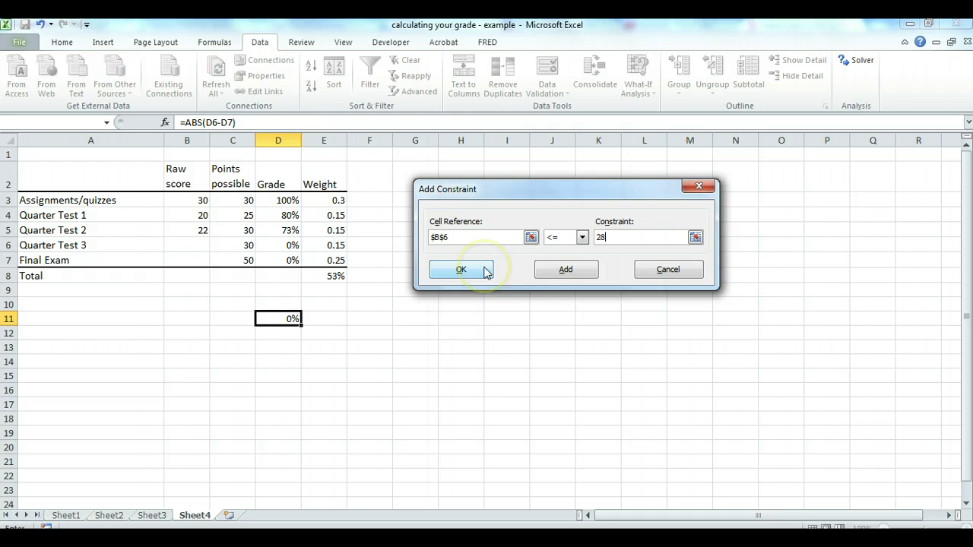
{"action": "left_click", "coordinate": [565, 270]}
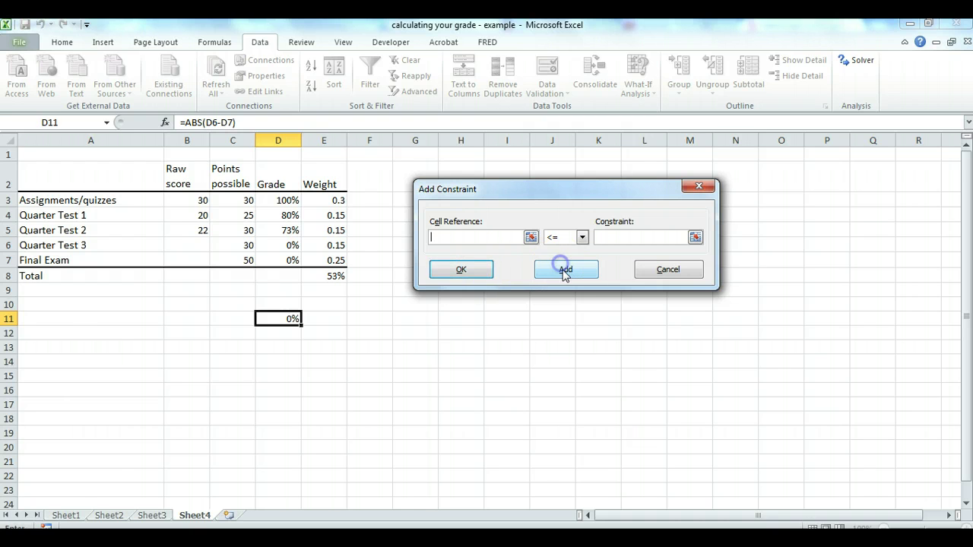
Step: Add the constraint $B$7 <= 48 for the Final Exam raw score and finish
{"action": "left_click", "coordinate": [531, 239]}
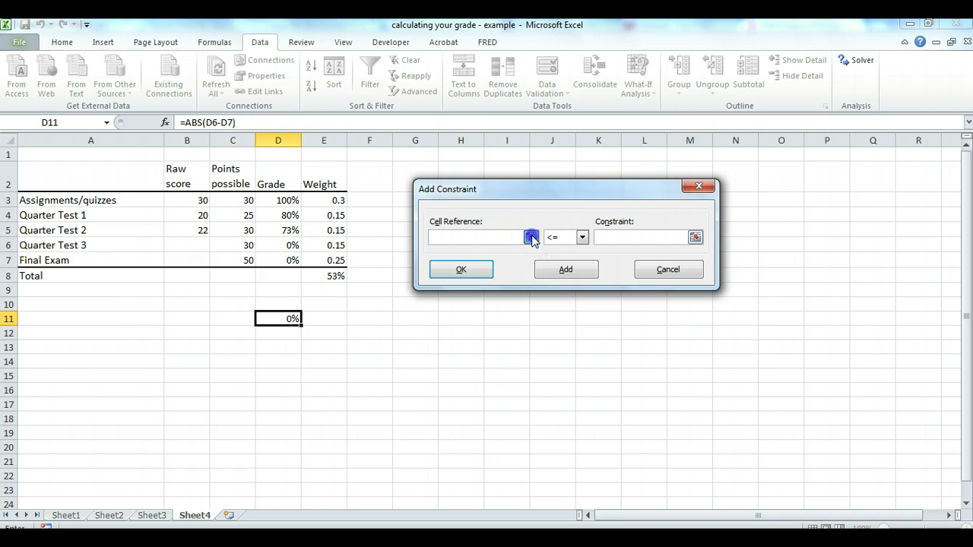
{"action": "left_click", "coordinate": [192, 259]}
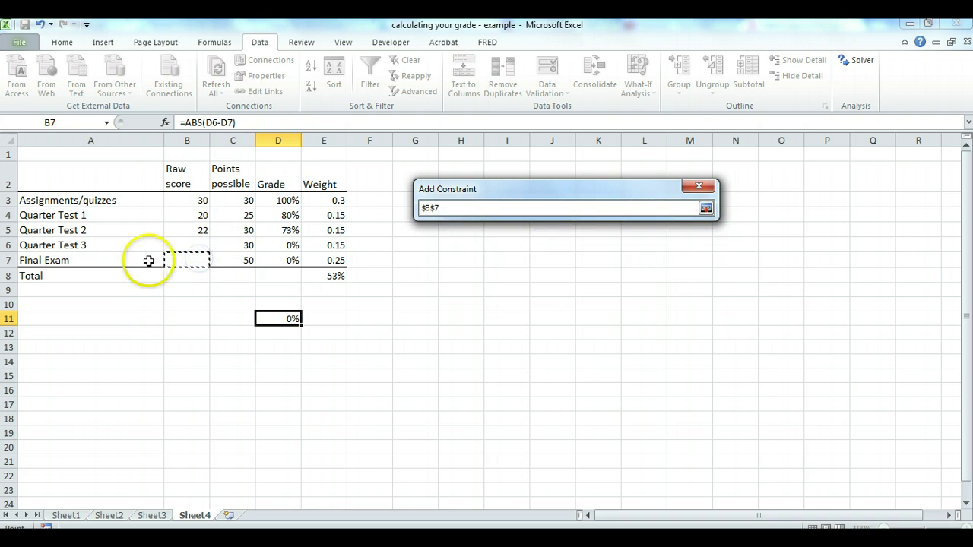
{"action": "left_click", "coordinate": [706, 208]}
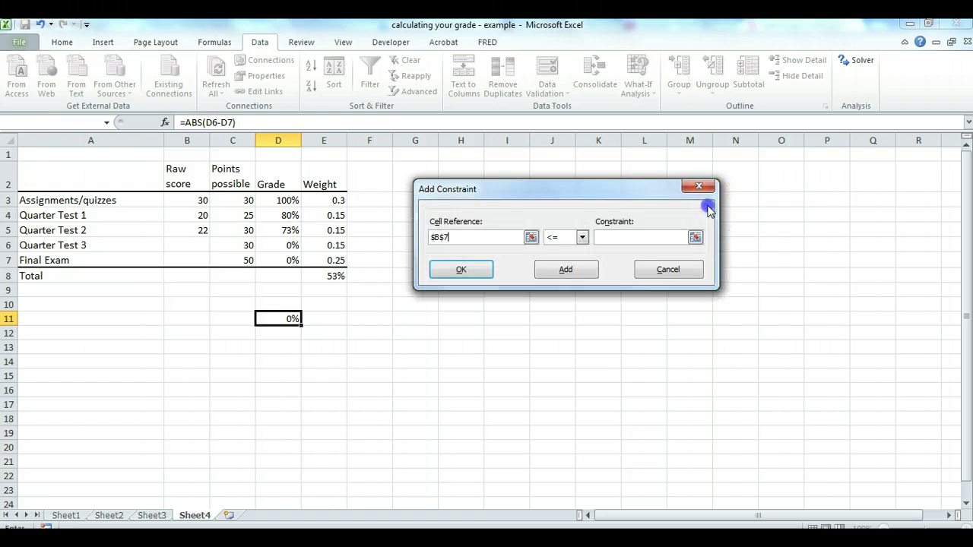
{"action": "left_click", "coordinate": [672, 237]}
{"action": "left_click", "coordinate": [566, 269]}
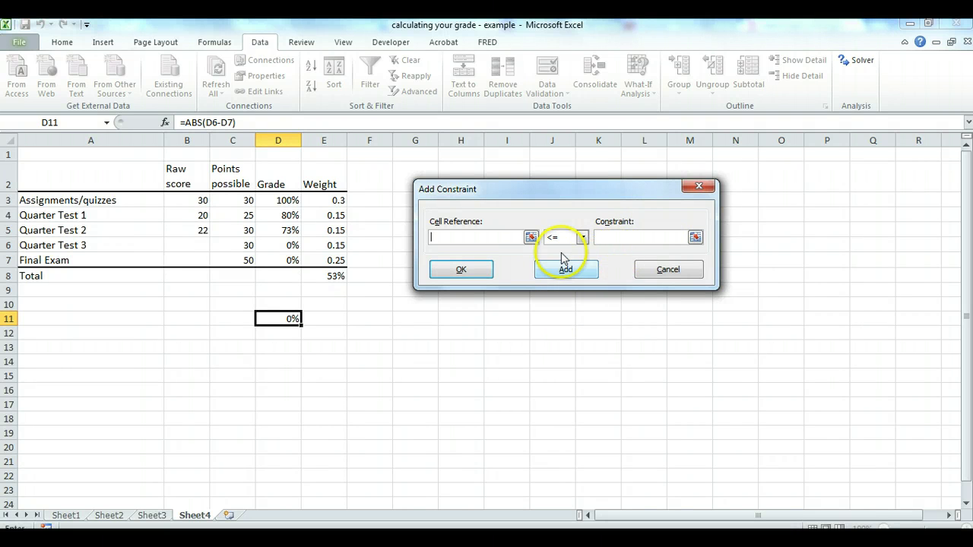
{"action": "left_click", "coordinate": [643, 270]}
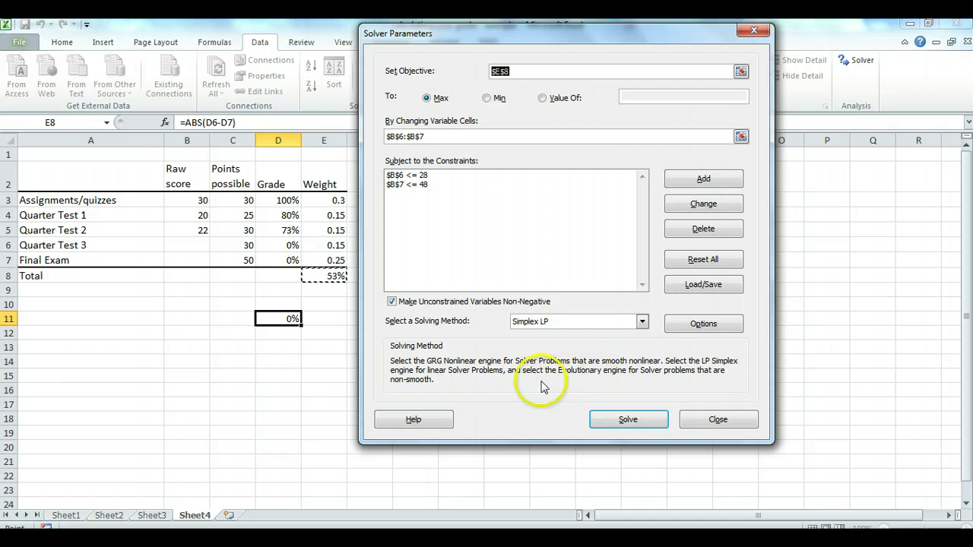
Step: Solve, filling Quarter Test 3 with 28 (93%) and Final Exam with 48 (96%)
{"action": "left_click_drag", "start_coordinate": [576, 35], "coordinate": [627, 61]}
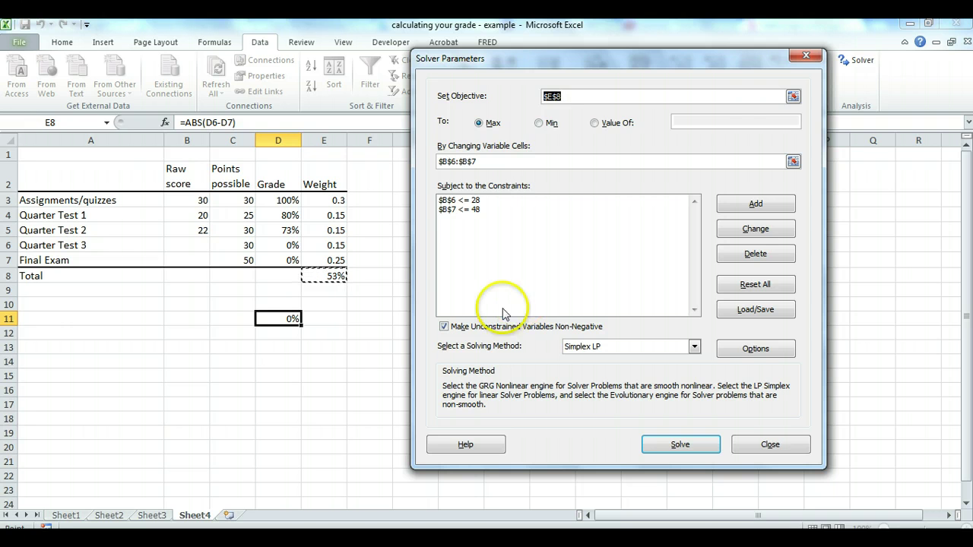
{"action": "left_click", "coordinate": [684, 444]}
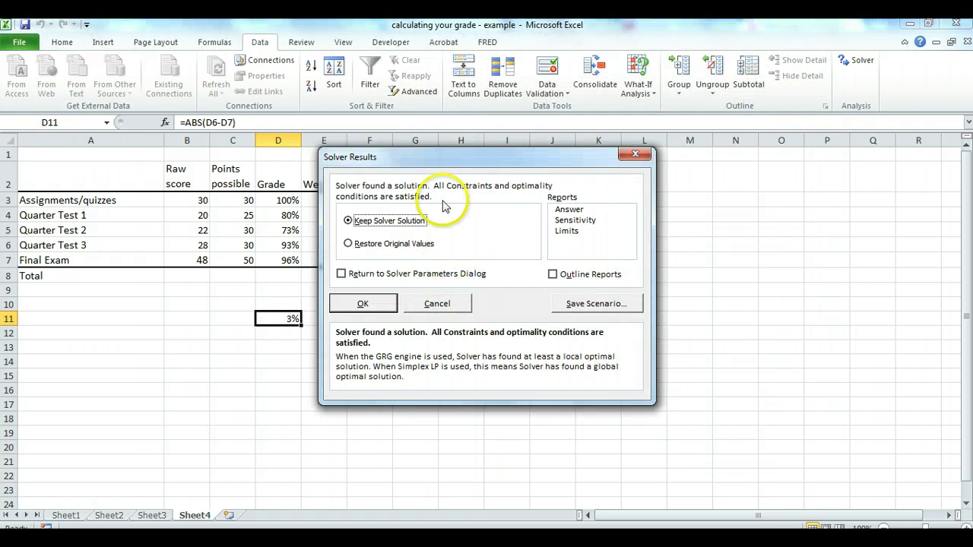
Step: Keep Solver's maximised scores, which raise the E8 total to 91%, and reopen Solver Parameters
{"action": "left_click_drag", "start_coordinate": [449, 156], "coordinate": [571, 172]}
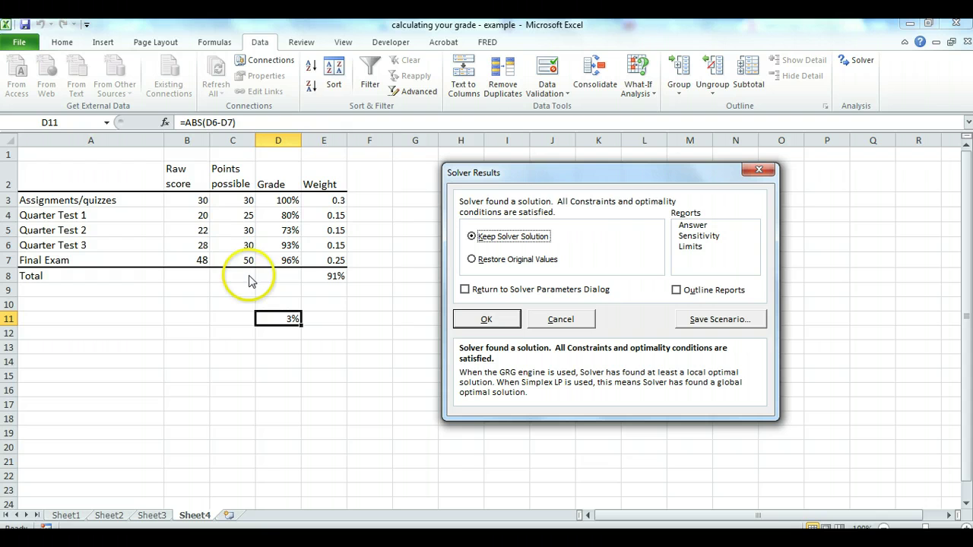
{"action": "left_click", "coordinate": [487, 320]}
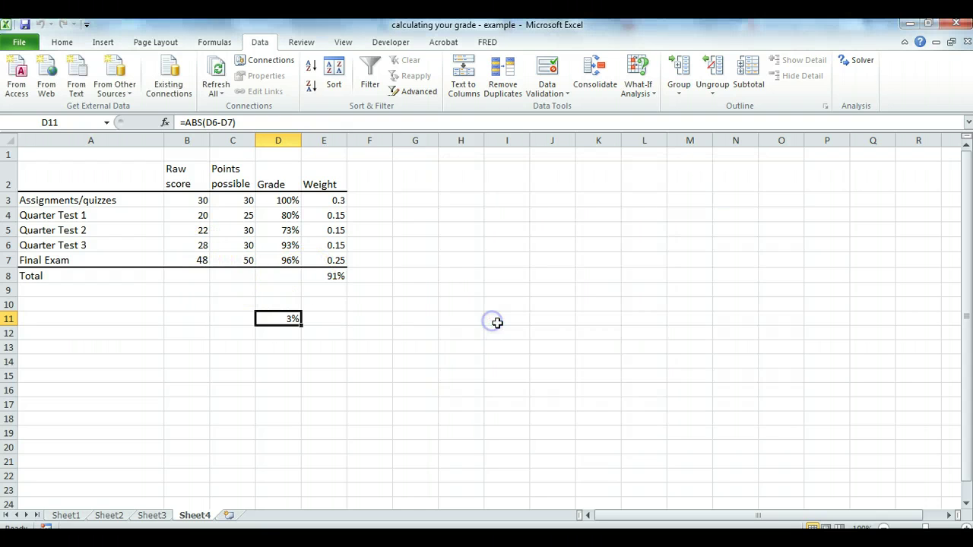
{"action": "left_click", "coordinate": [853, 65]}
{"action": "left_click_drag", "start_coordinate": [653, 56], "coordinate": [630, 57]}
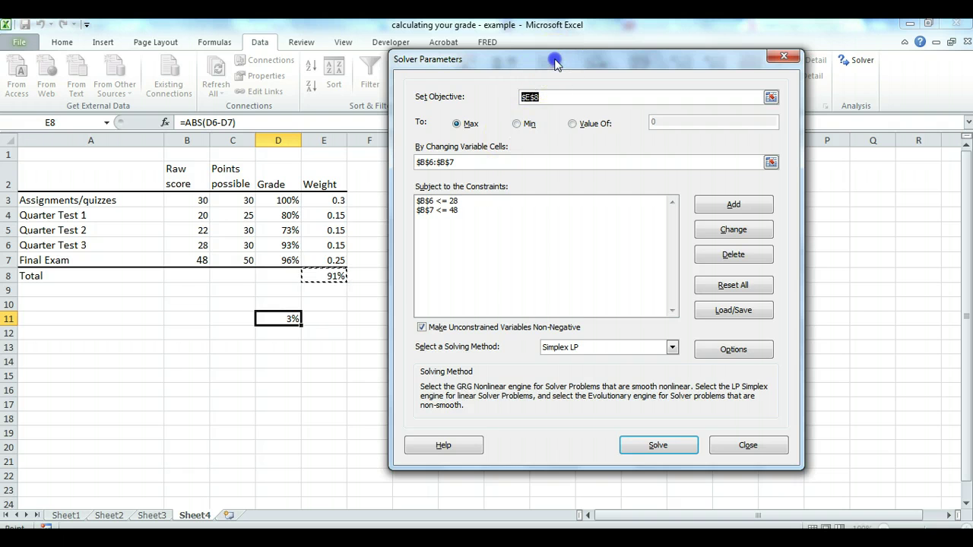
Step: Switch the $E$8 objective to Min and solve, zeroing Quarter Test 3 and Final Exam for 53%
{"action": "left_click_drag", "start_coordinate": [562, 60], "coordinate": [557, 78]}
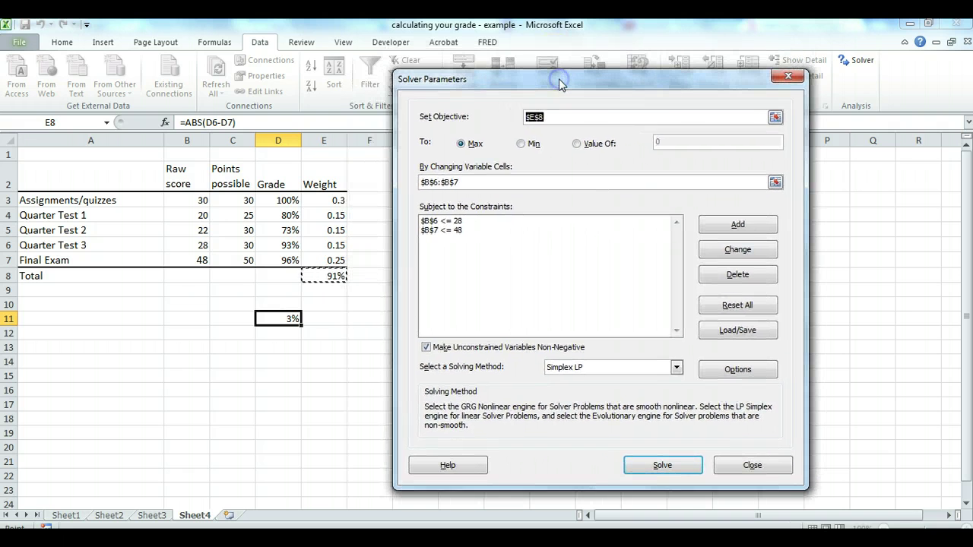
{"action": "left_click", "coordinate": [524, 149]}
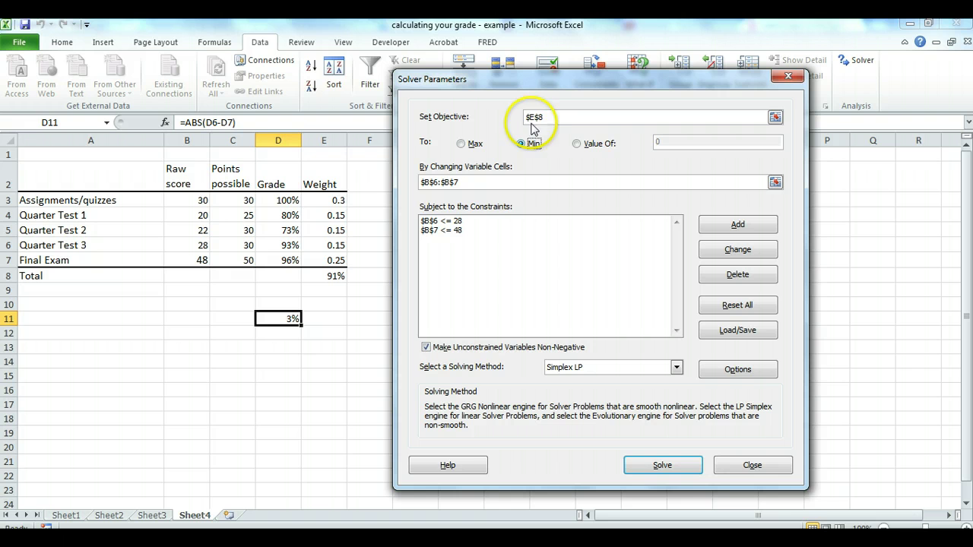
{"action": "left_click", "coordinate": [662, 465]}
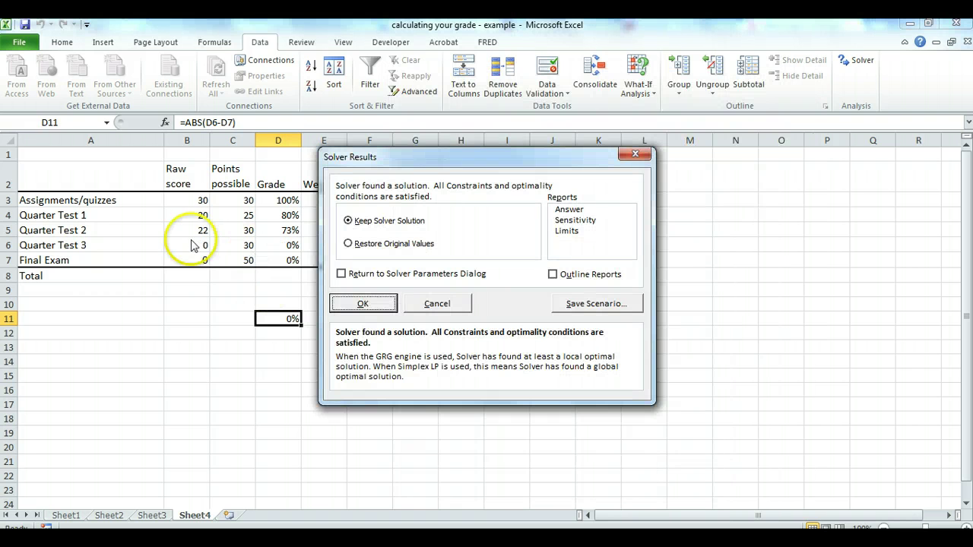
{"action": "left_click_drag", "start_coordinate": [629, 158], "coordinate": [825, 160]}
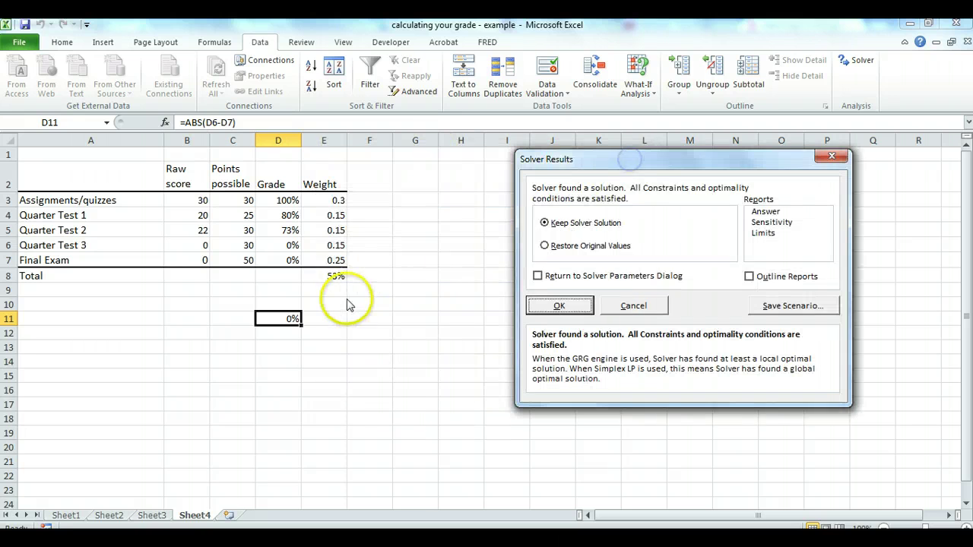
{"action": "left_click_drag", "start_coordinate": [562, 160], "coordinate": [488, 155]}
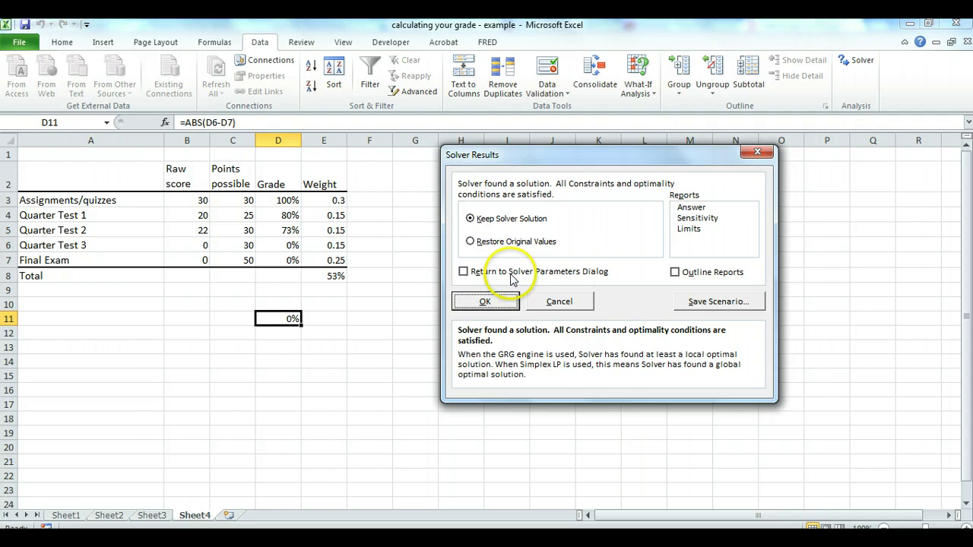
Step: Keep the minimised result, return to Solver Parameters, and set the $E$8 objective to Value Of
{"action": "left_click", "coordinate": [474, 274]}
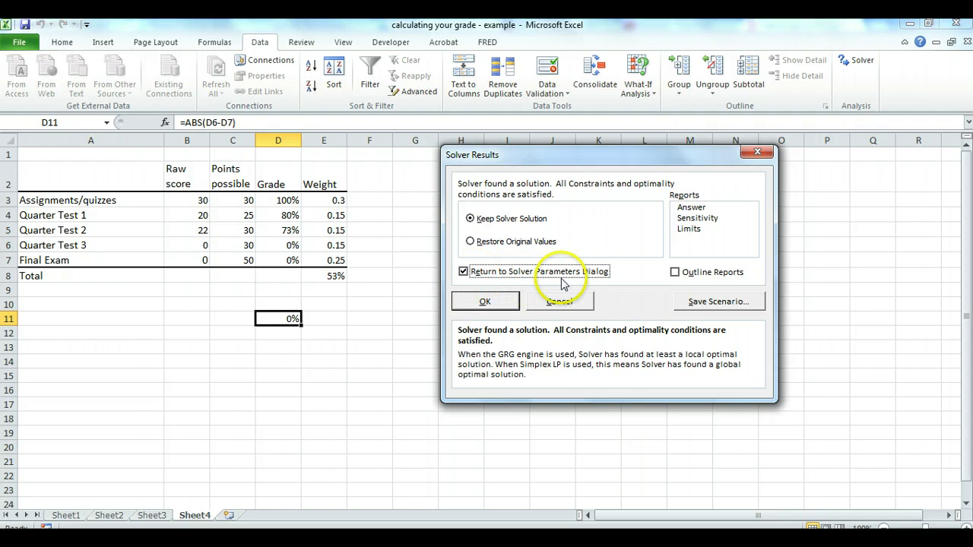
{"action": "left_click", "coordinate": [494, 305]}
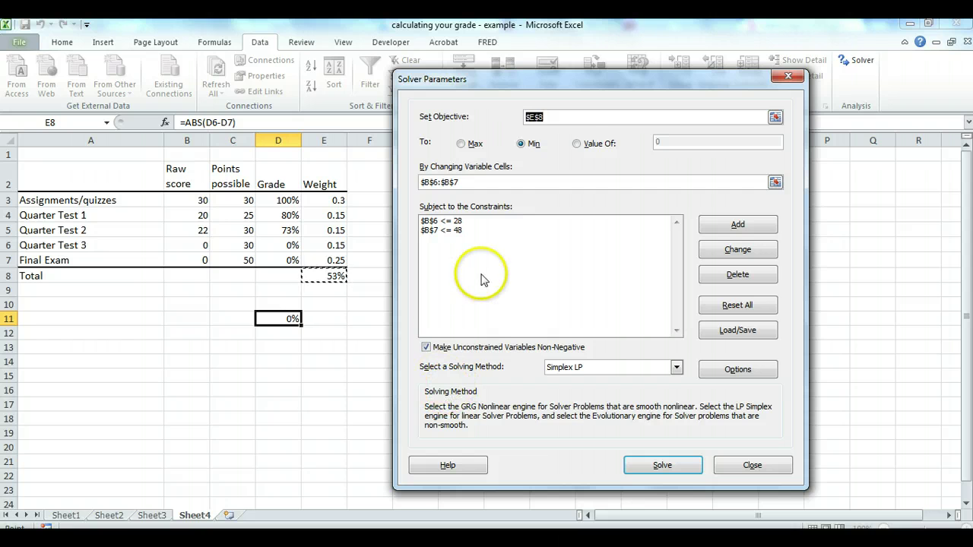
{"action": "left_click", "coordinate": [577, 144]}
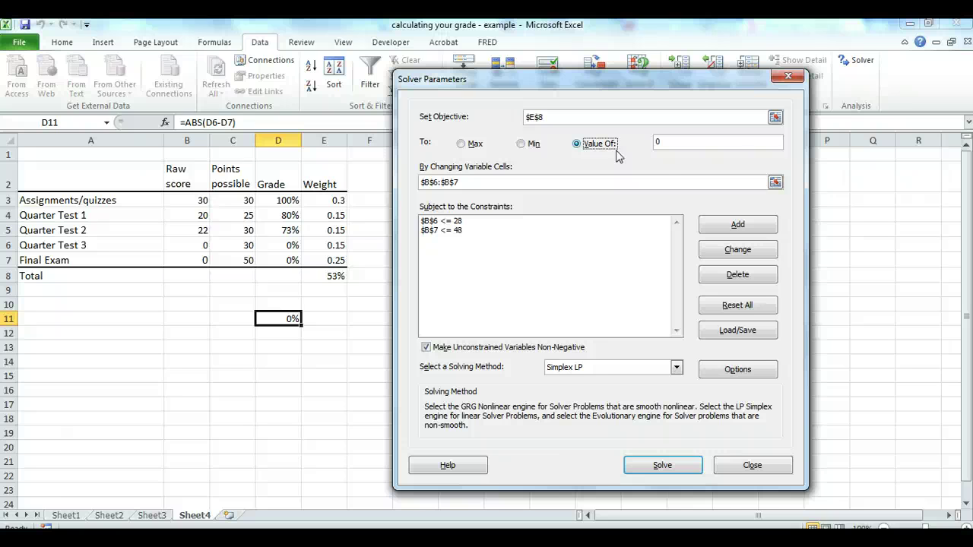
Step: Target a Value Of .85 for $E$8, varying $B$6:$B$7 with $B$6<=28 and $B$7<=48
{"action": "double_click", "coordinate": [656, 142]}
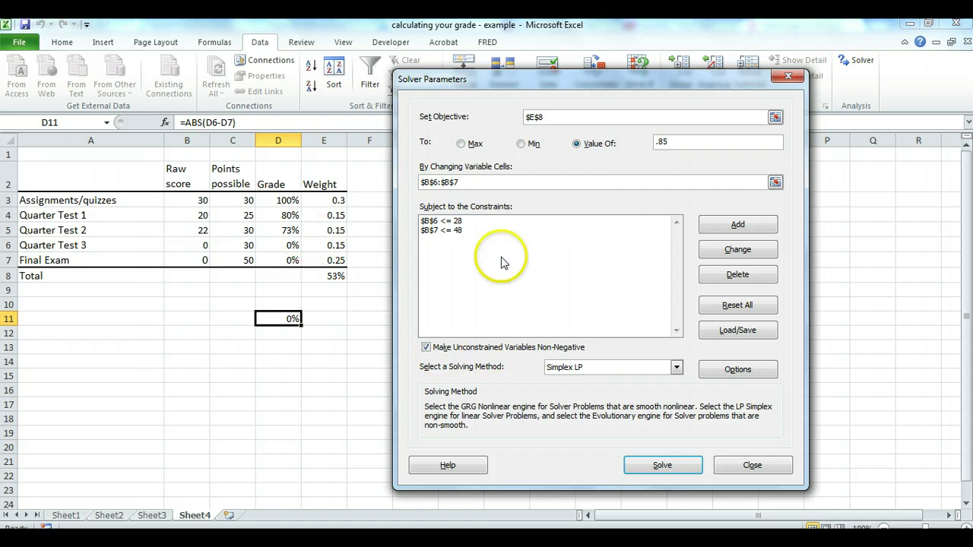
{"action": "left_click_drag", "start_coordinate": [589, 76], "coordinate": [594, 39]}
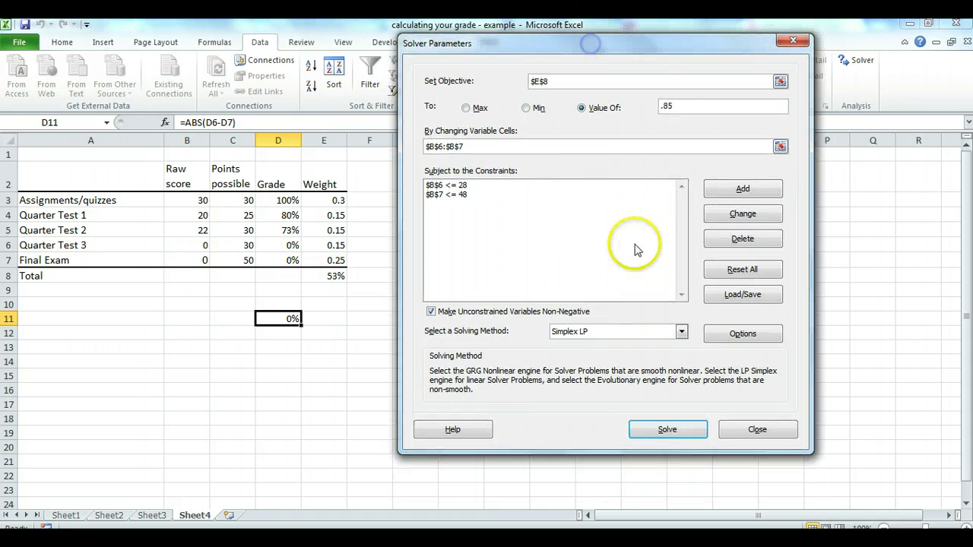
Step: Solve for the .85 target and keep it: Quarter Test 3 at 28, Final Exam 36, D11 21%
{"action": "left_click", "coordinate": [654, 430]}
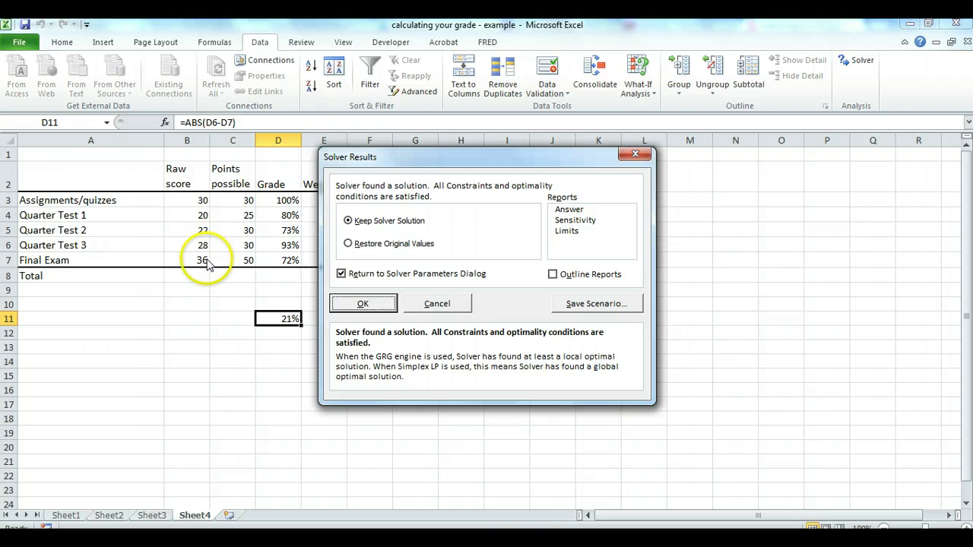
{"action": "left_click_drag", "start_coordinate": [400, 156], "coordinate": [486, 158]}
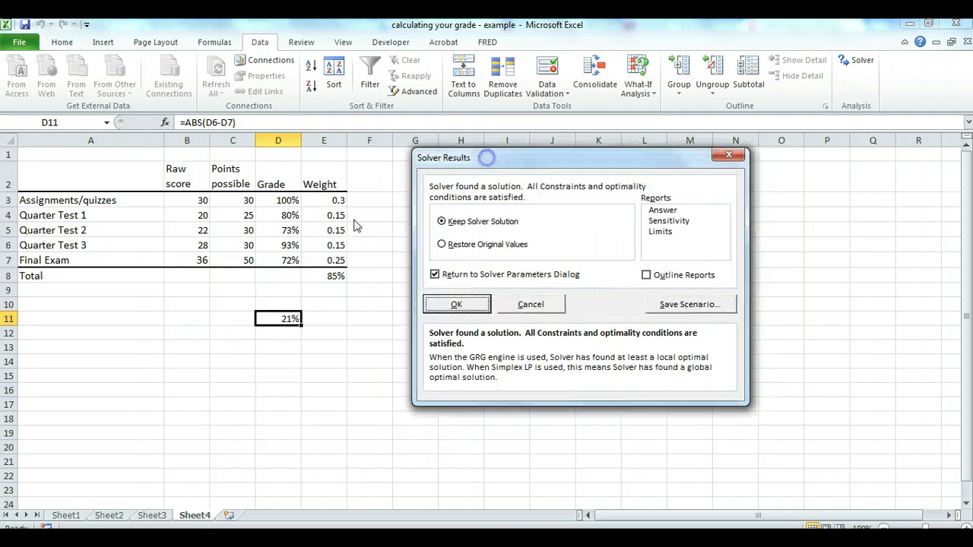
{"action": "left_click", "coordinate": [465, 305]}
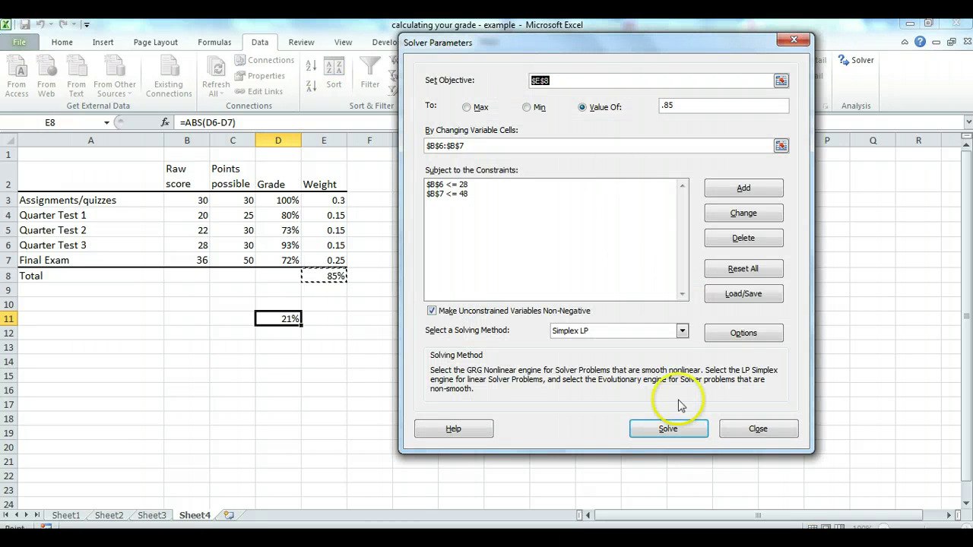
{"action": "left_click", "coordinate": [678, 430]}
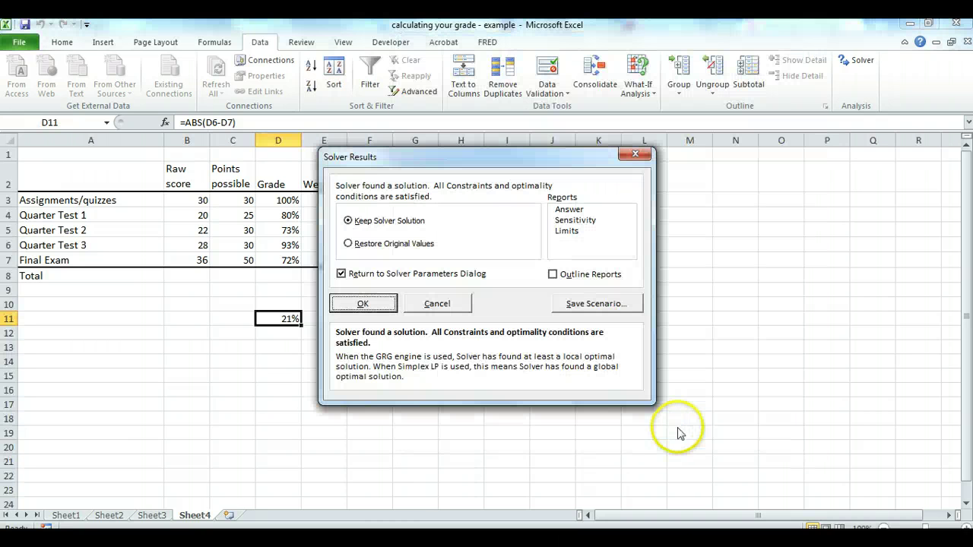
{"action": "left_click_drag", "start_coordinate": [357, 161], "coordinate": [495, 171]}
{"action": "left_click", "coordinate": [508, 315]}
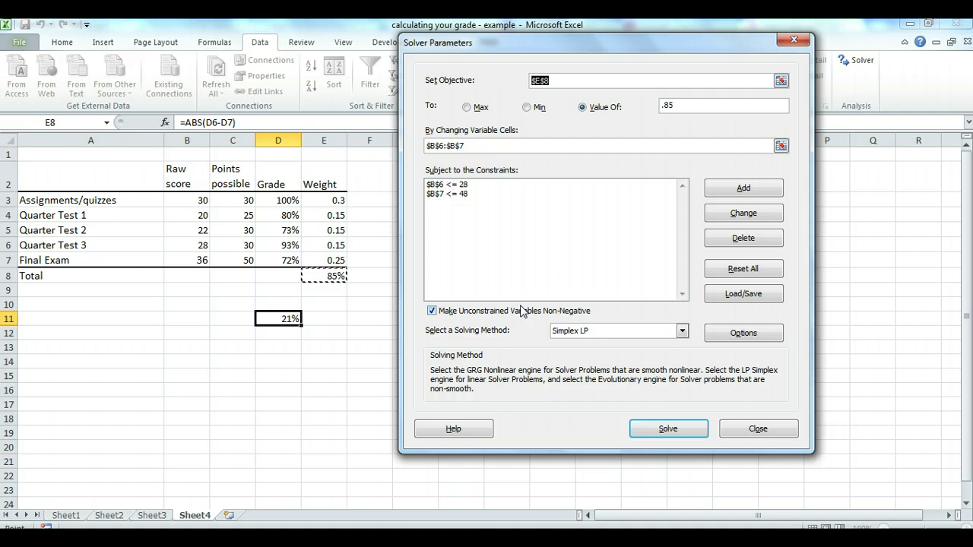
{"action": "left_click", "coordinate": [512, 310]}
{"action": "left_click", "coordinate": [506, 309]}
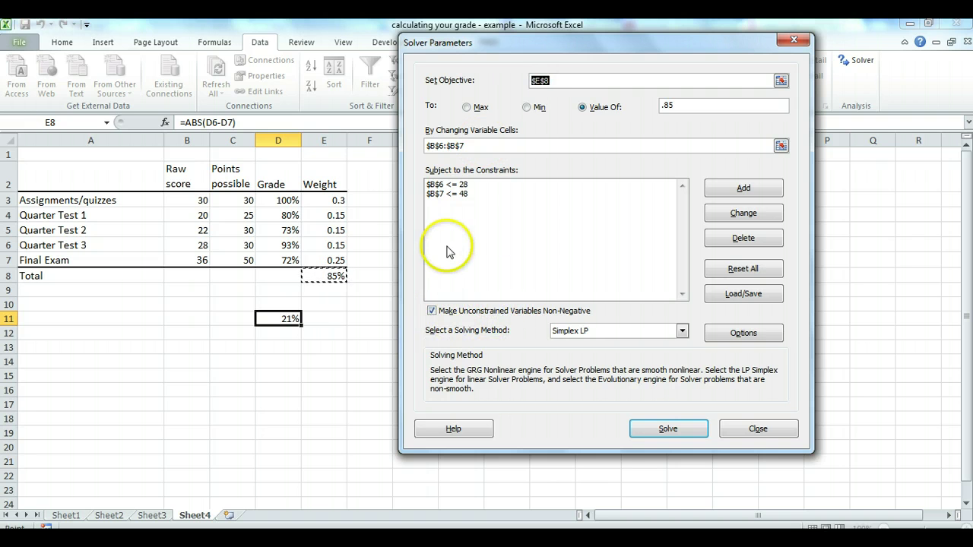
{"action": "left_click_drag", "start_coordinate": [573, 40], "coordinate": [554, 51]}
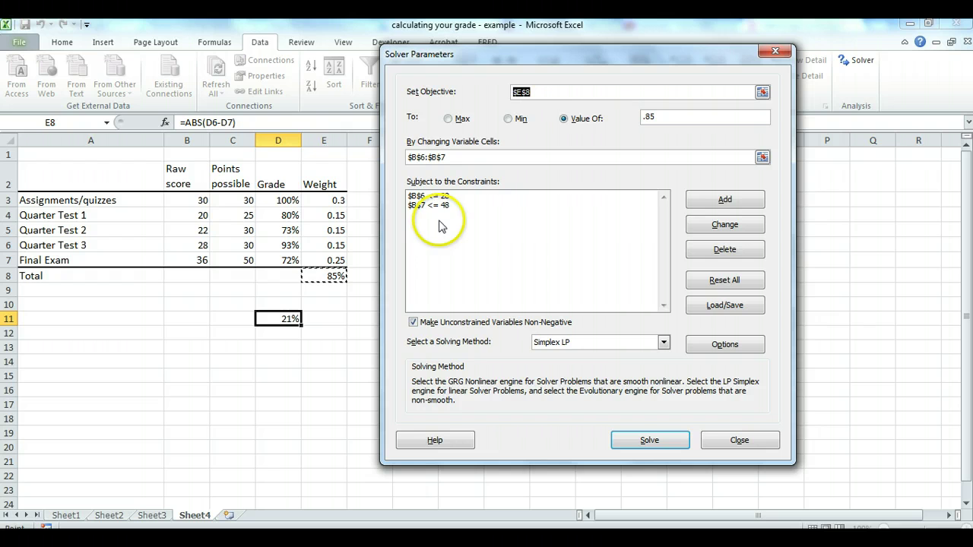
Step: Add a Solver constraint $D$11 <= 0.15 alongside the $B$6 <= 28 and $B$7 <= 48 limits
{"action": "left_click", "coordinate": [720, 203]}
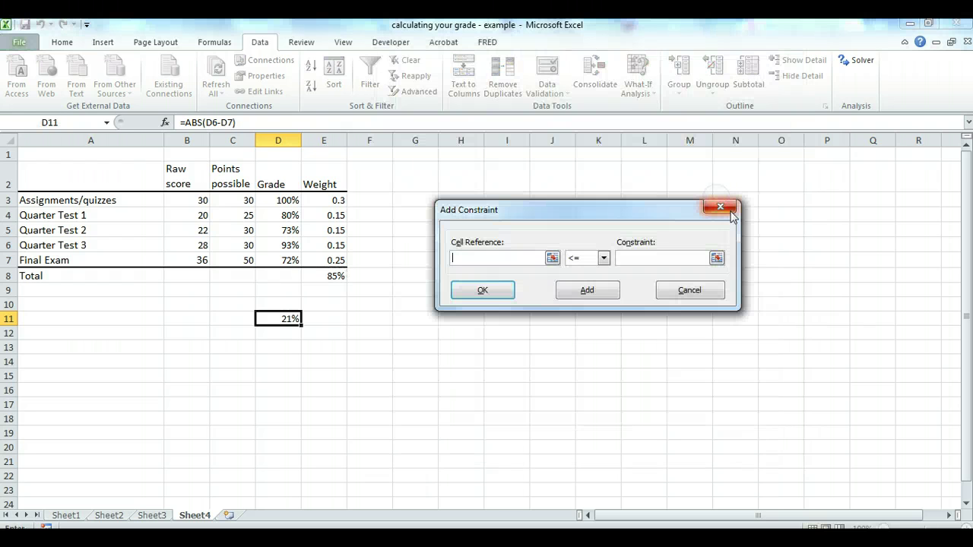
{"action": "left_click_drag", "start_coordinate": [597, 212], "coordinate": [551, 213]}
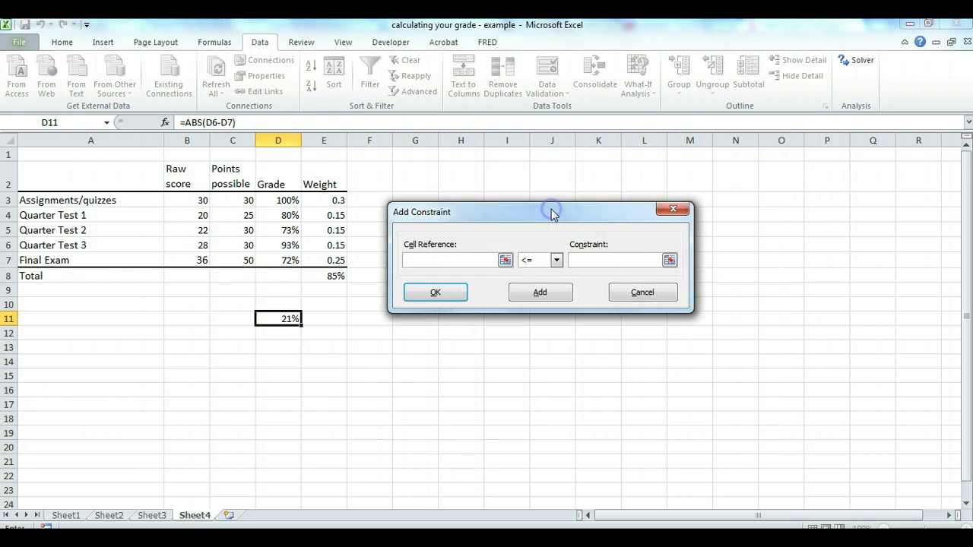
{"action": "left_click", "coordinate": [505, 260]}
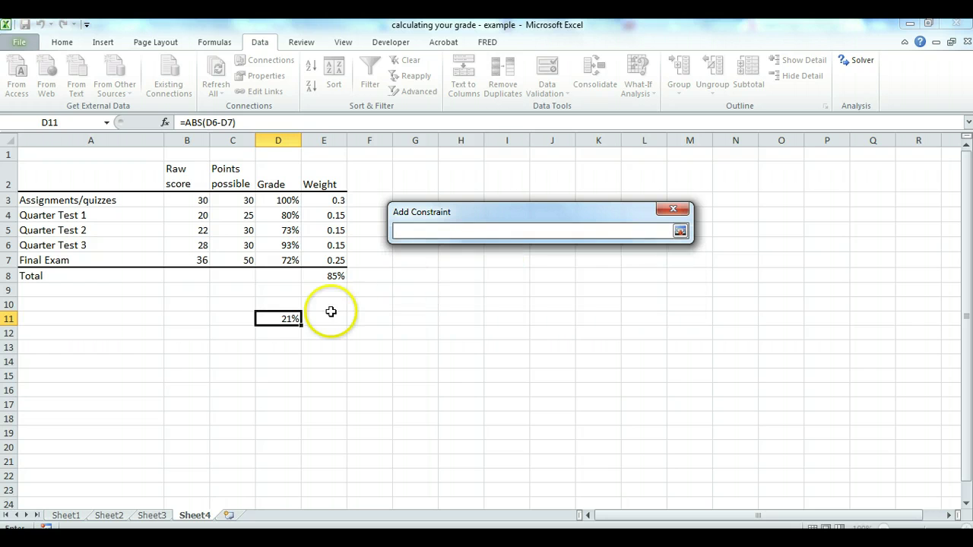
{"action": "left_click", "coordinate": [679, 231]}
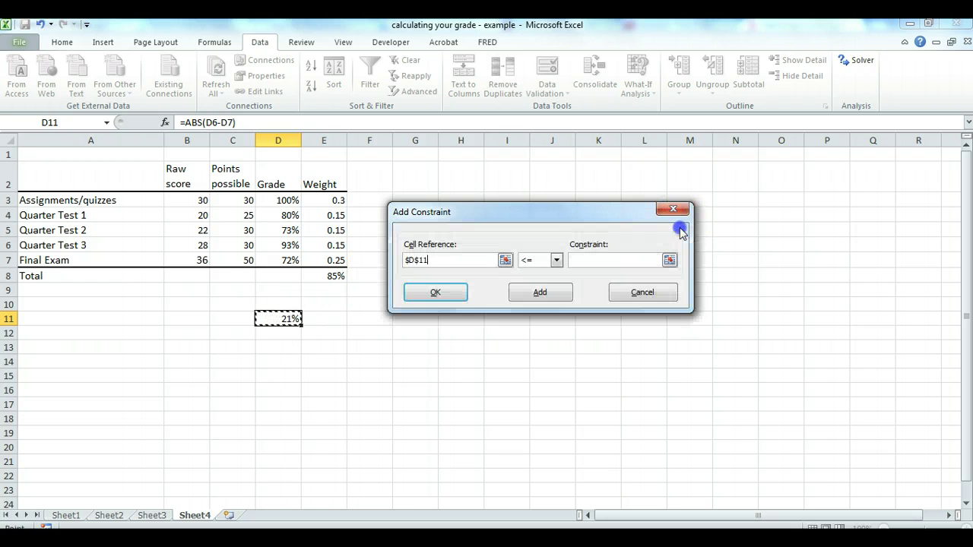
{"action": "left_click", "coordinate": [620, 257]}
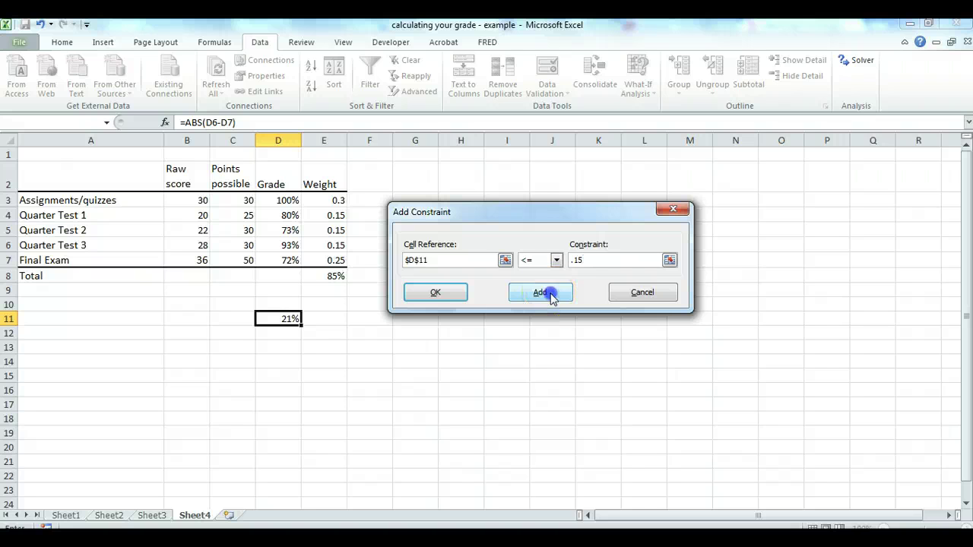
{"action": "left_click", "coordinate": [552, 298]}
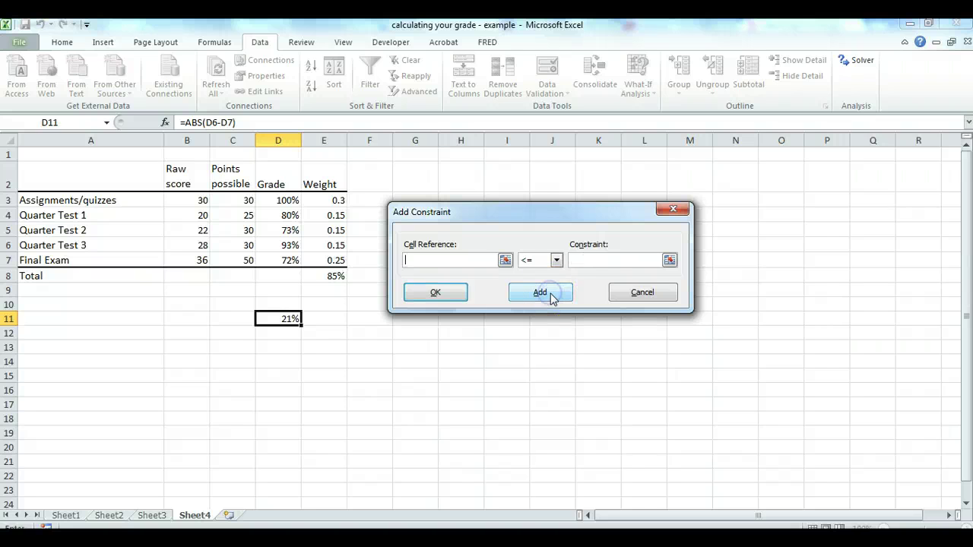
{"action": "left_click", "coordinate": [643, 292]}
Step: Re-solve for .85 under the gap limit and keep Quarter Test 3 26.8125, Final Exam 37.1875
{"action": "left_click_drag", "start_coordinate": [522, 61], "coordinate": [594, 63]}
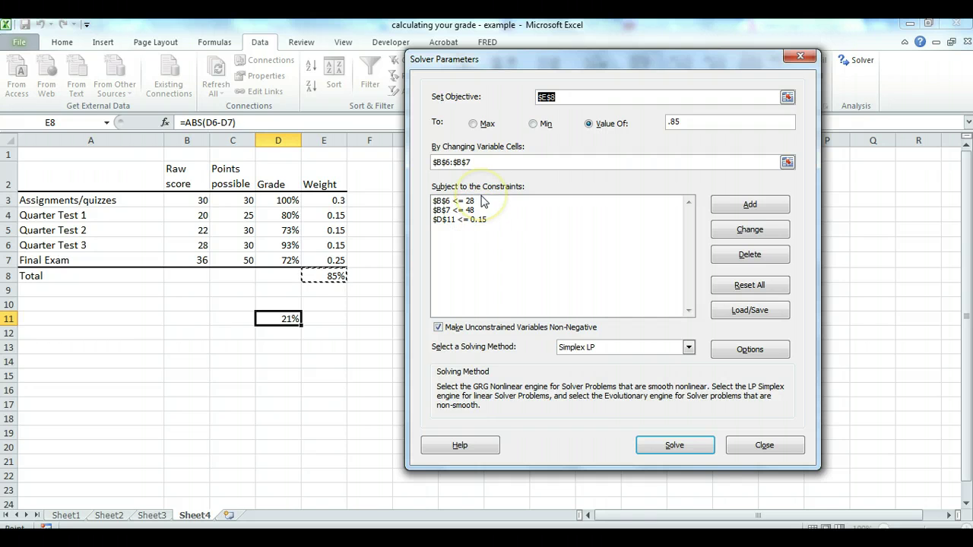
{"action": "left_click", "coordinate": [675, 446]}
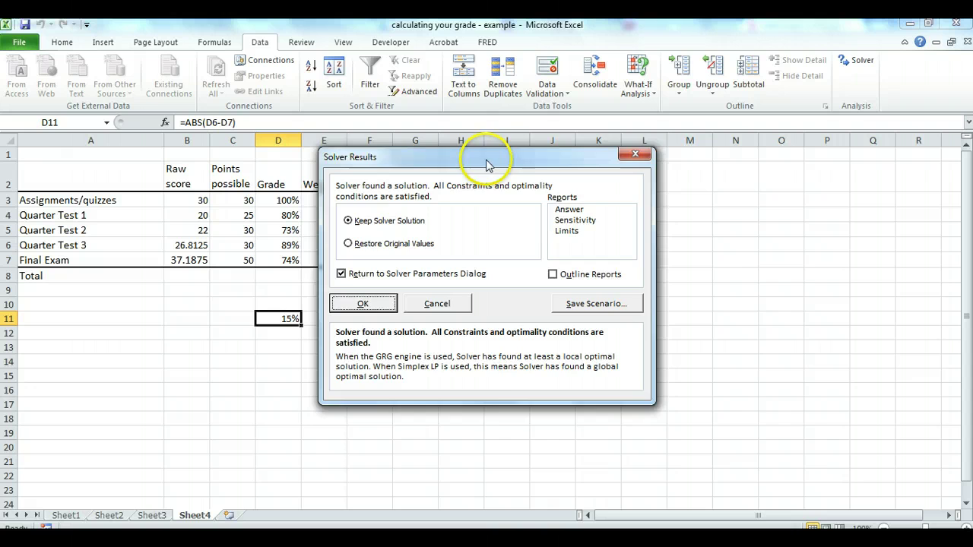
{"action": "left_click_drag", "start_coordinate": [486, 165], "coordinate": [606, 192]}
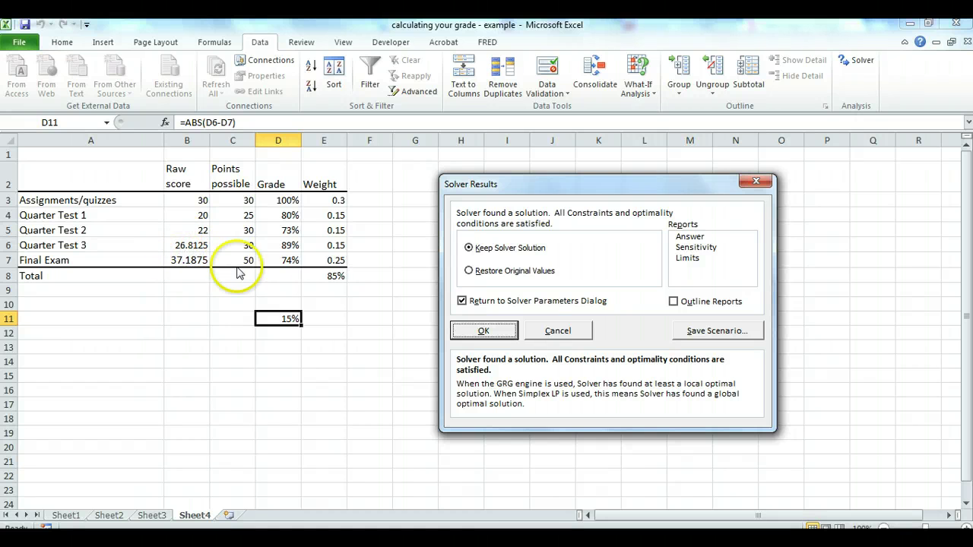
{"action": "left_click", "coordinate": [484, 331]}
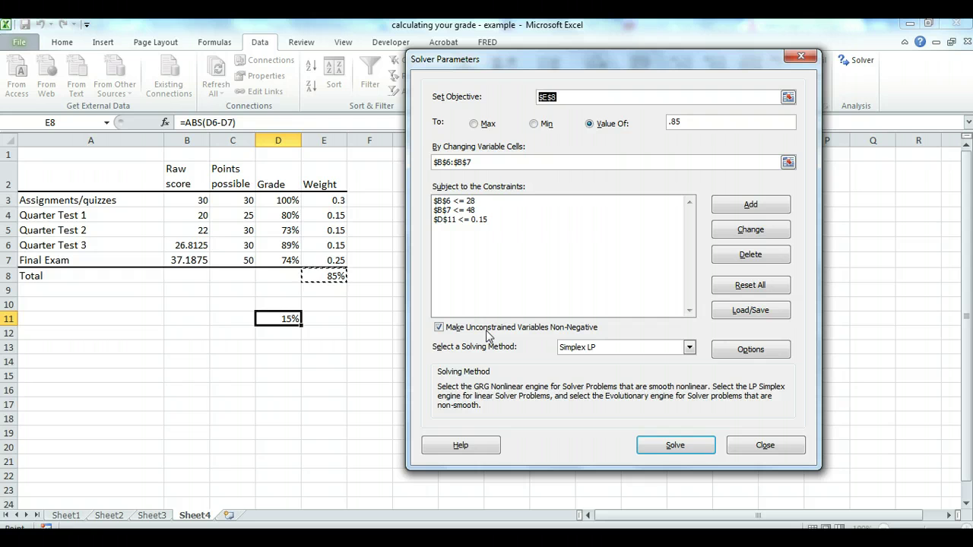
Step: Change the target Value Of to .72 and solve, giving Quarter Test 3 17.0625 and Final Exam 20.9375
{"action": "left_click_drag", "start_coordinate": [680, 123], "coordinate": [664, 125]}
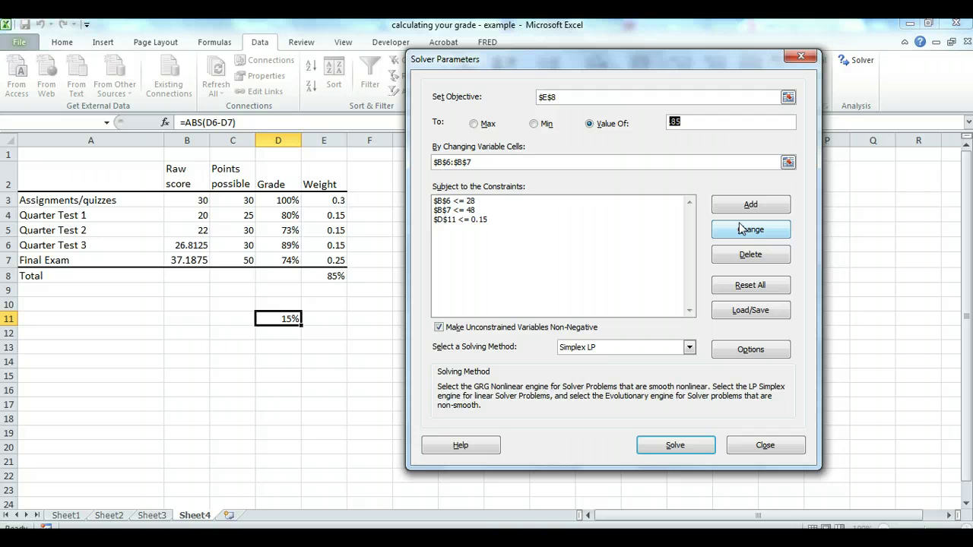
{"action": "type", "text": ".72"}
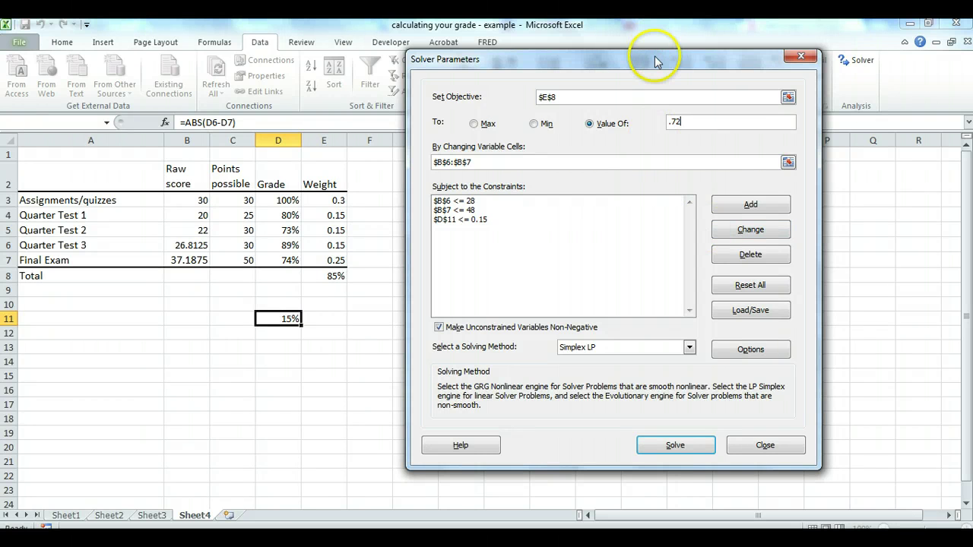
{"action": "left_click_drag", "start_coordinate": [661, 58], "coordinate": [679, 56]}
{"action": "left_click", "coordinate": [686, 443]}
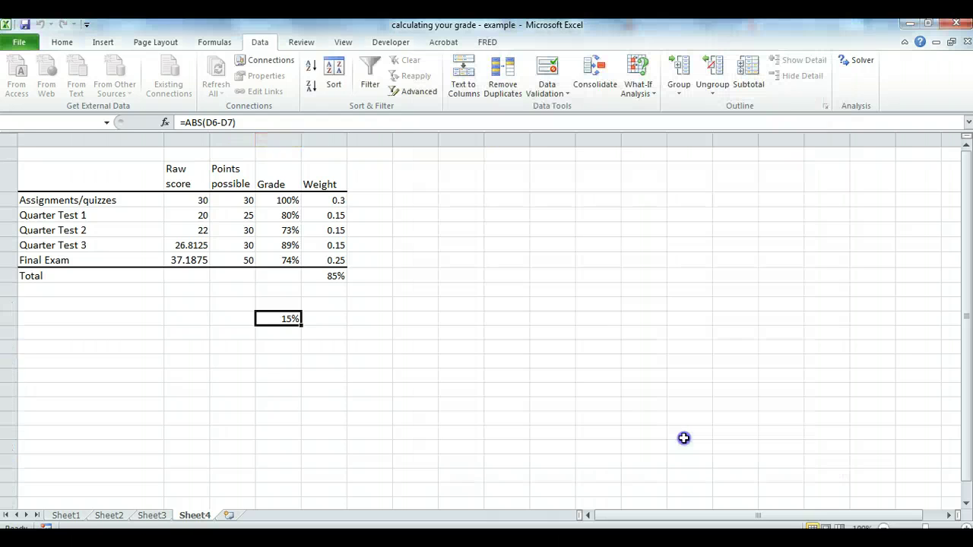
{"action": "left_click_drag", "start_coordinate": [403, 157], "coordinate": [587, 193]}
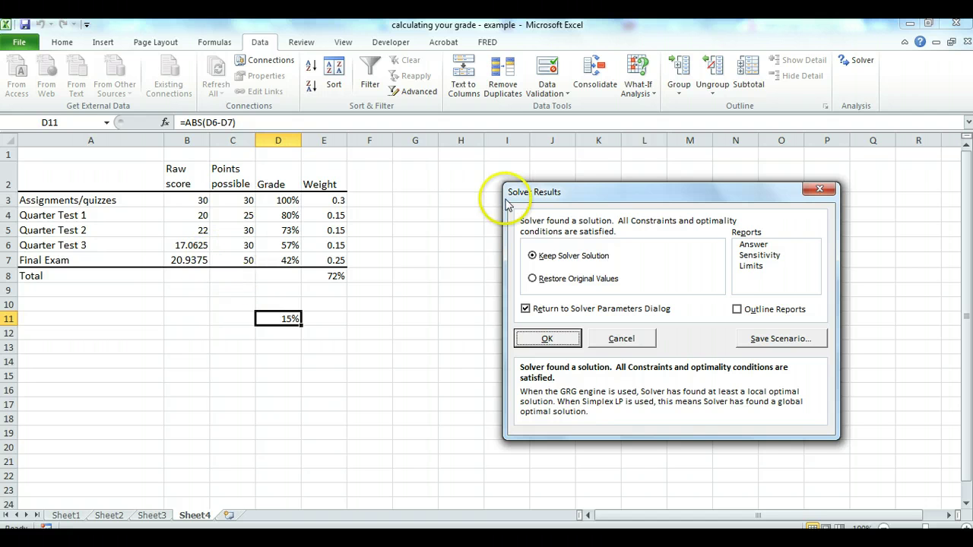
Step: Keep the 72% result, retarget to .65 and solve: Quarter Test 3 11.8125, Final Exam 12.1875
{"action": "left_click", "coordinate": [555, 340]}
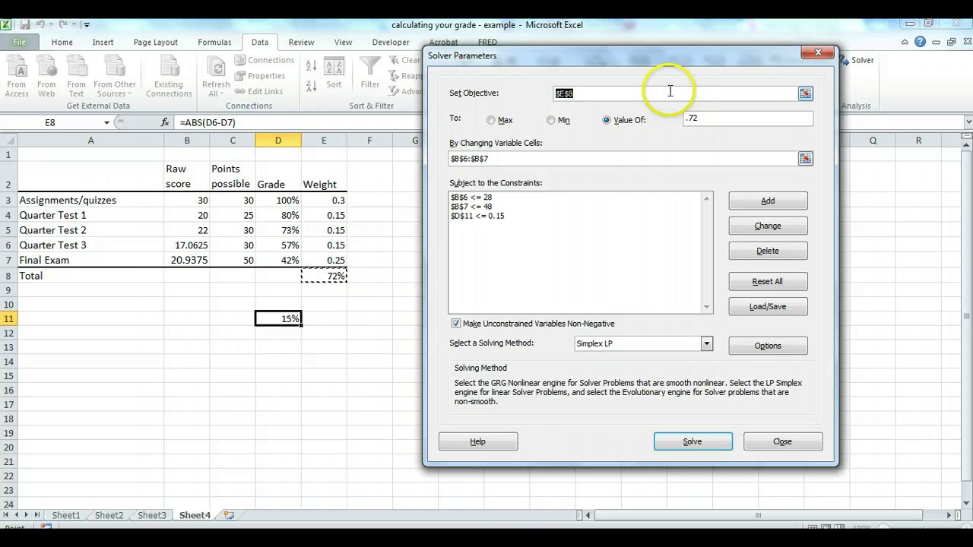
{"action": "left_click_drag", "start_coordinate": [705, 122], "coordinate": [677, 120]}
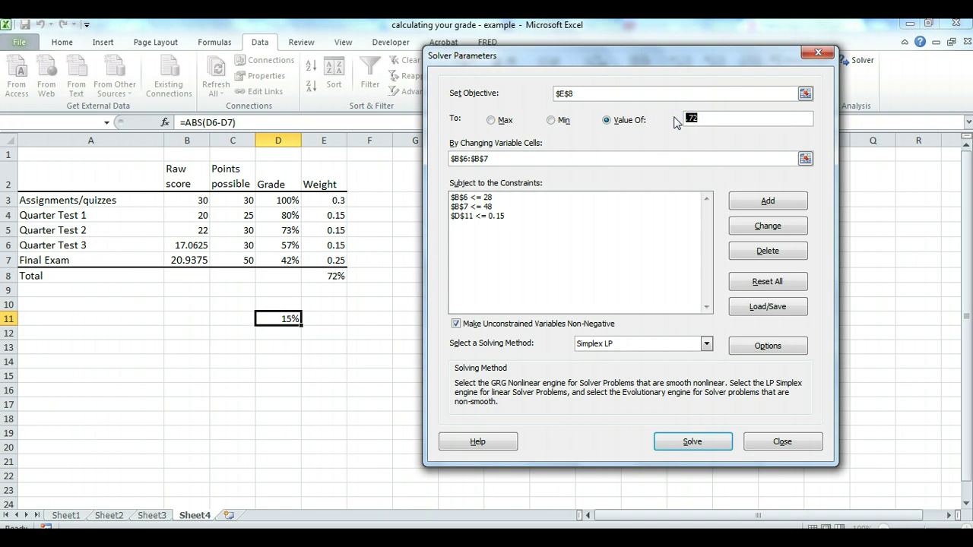
{"action": "type", "text": ".65"}
{"action": "left_click", "coordinate": [667, 57]}
{"action": "left_click_drag", "start_coordinate": [667, 56], "coordinate": [645, 55]}
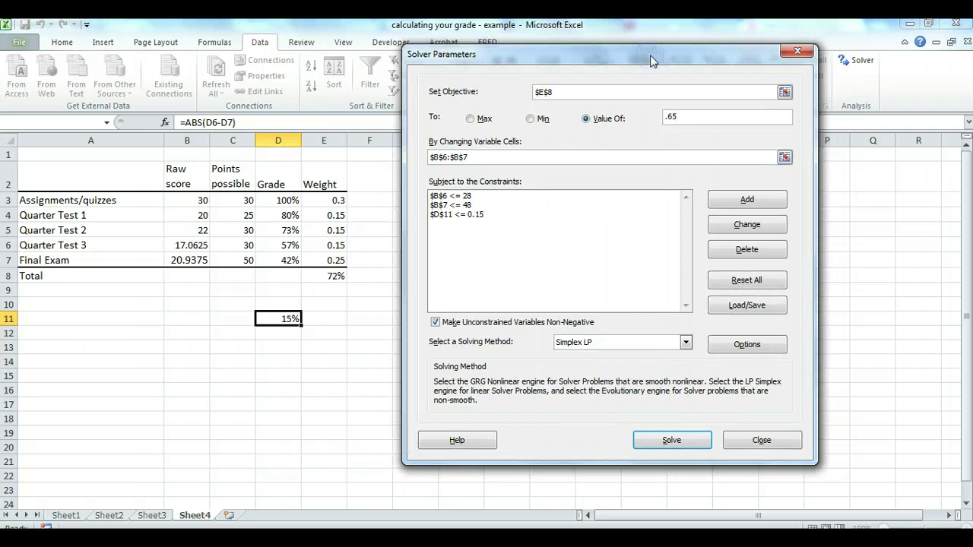
{"action": "left_click", "coordinate": [679, 441]}
{"action": "left_click_drag", "start_coordinate": [474, 157], "coordinate": [705, 196]}
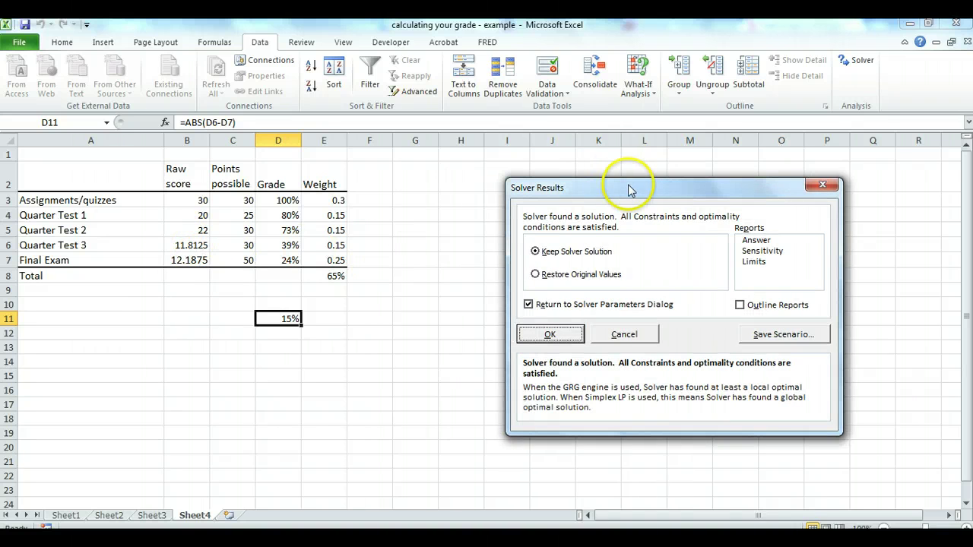
{"action": "left_click_drag", "start_coordinate": [629, 190], "coordinate": [540, 196]}
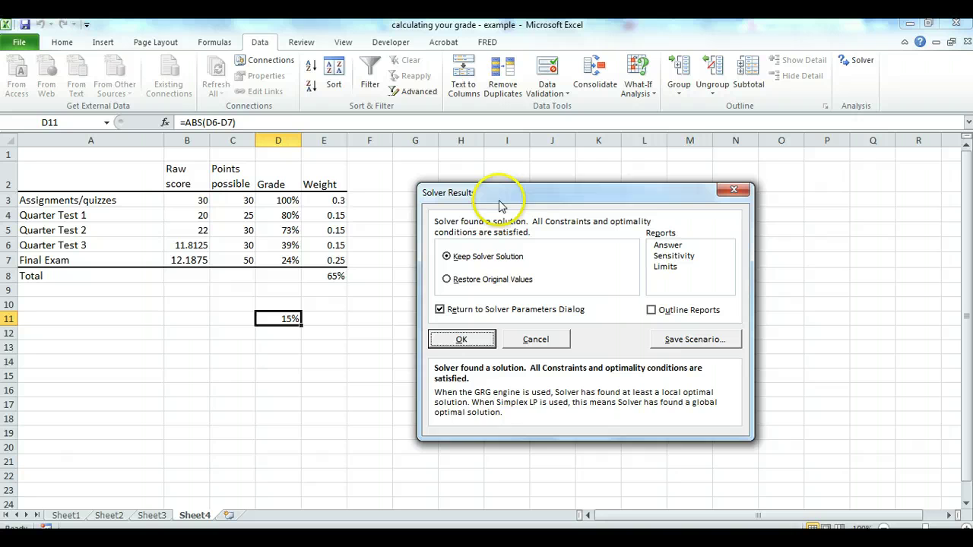
{"action": "left_click_drag", "start_coordinate": [500, 196], "coordinate": [478, 181]}
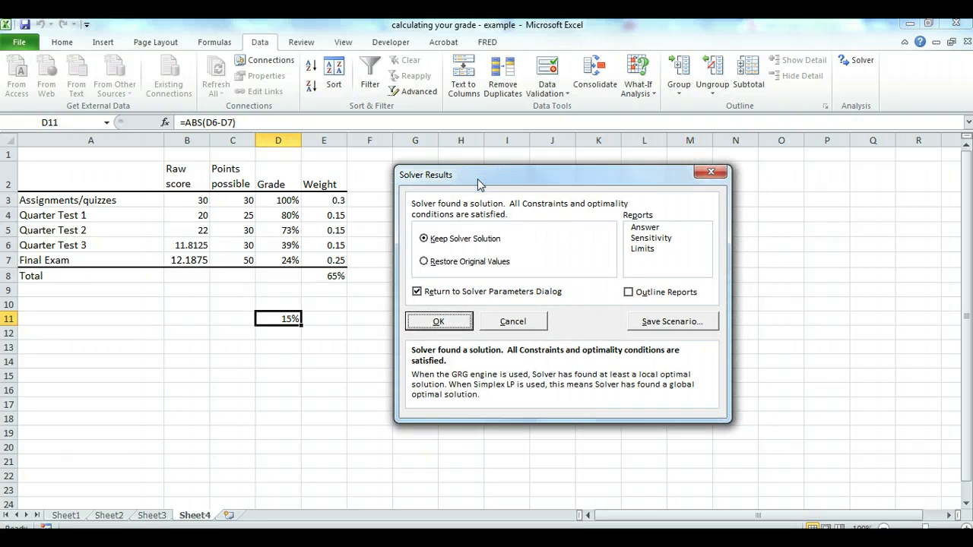